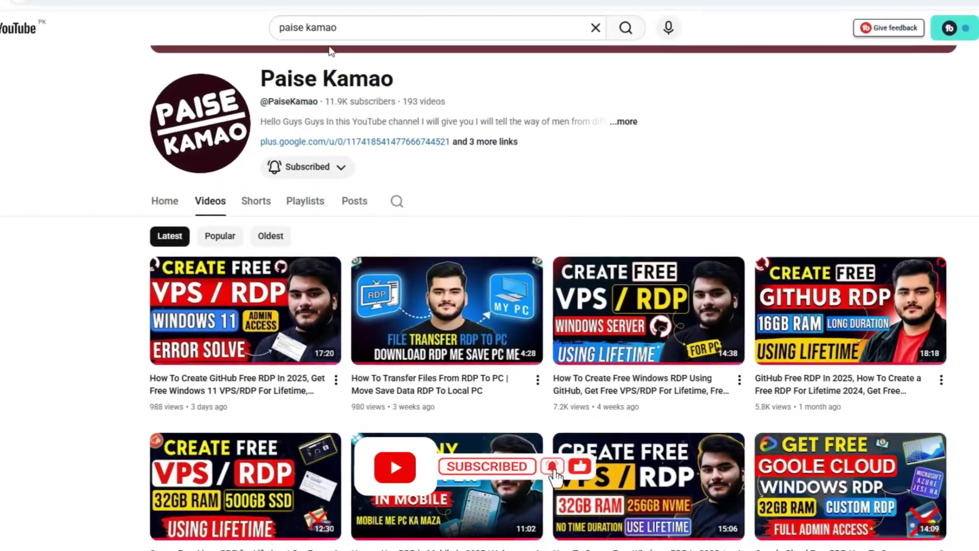
pyautogui.moveTo(260, 76); pyautogui.dragTo(403, 83)
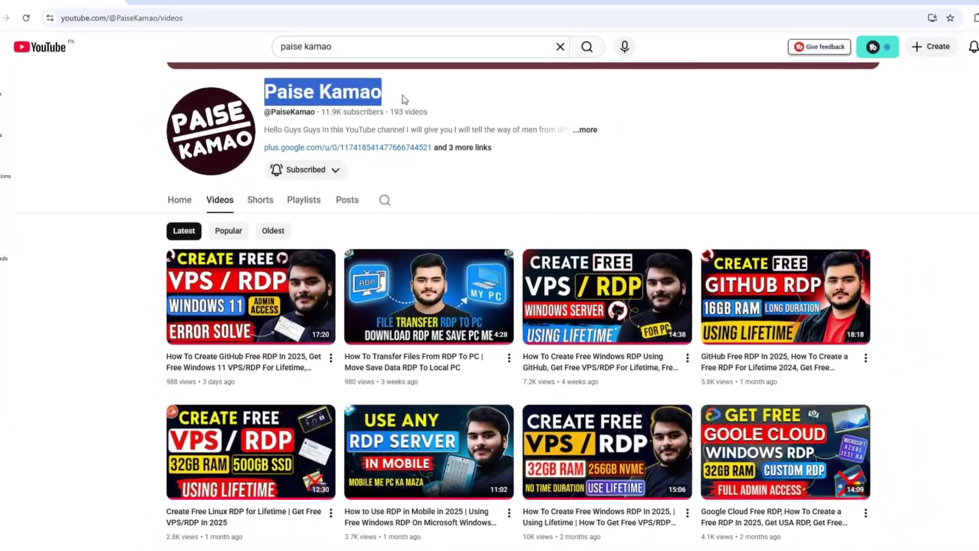
pyautogui.click(451, 90)
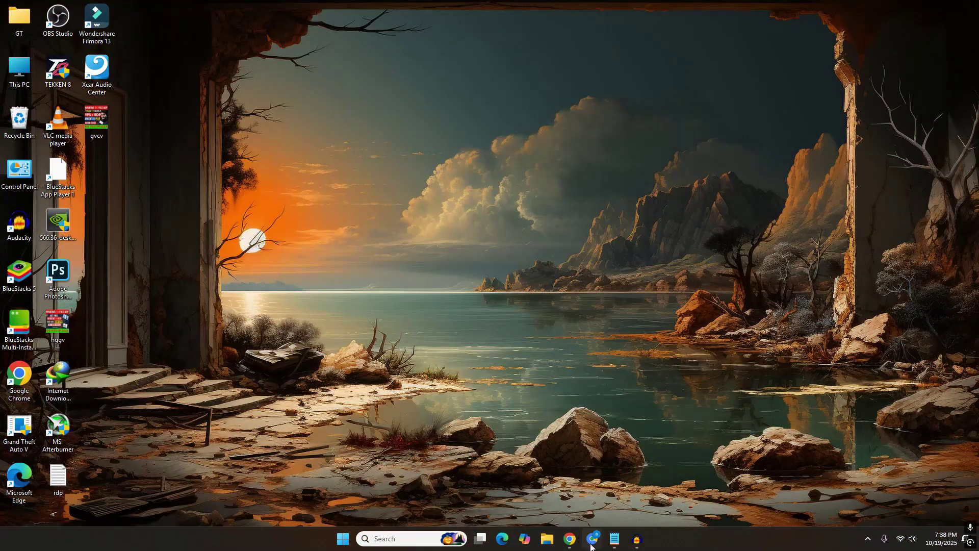
# - Switch to the Cent browser and search Google for deepnote
pyautogui.click(591, 542)
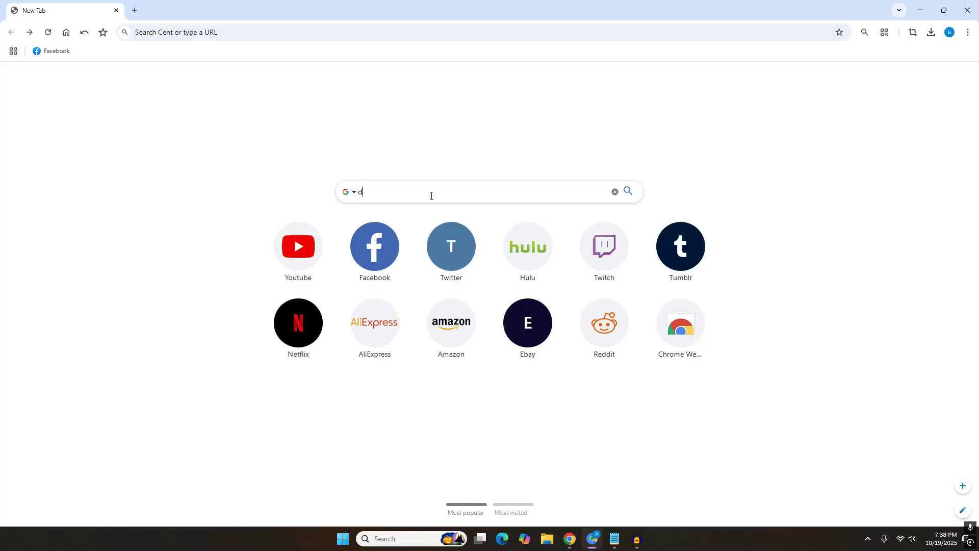
pyautogui.write('eepn')
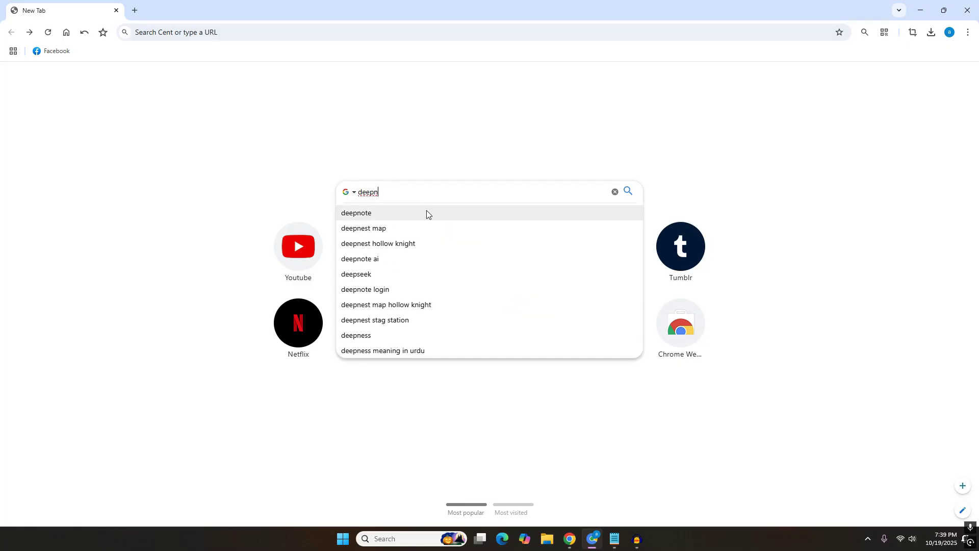
pyautogui.click(426, 211)
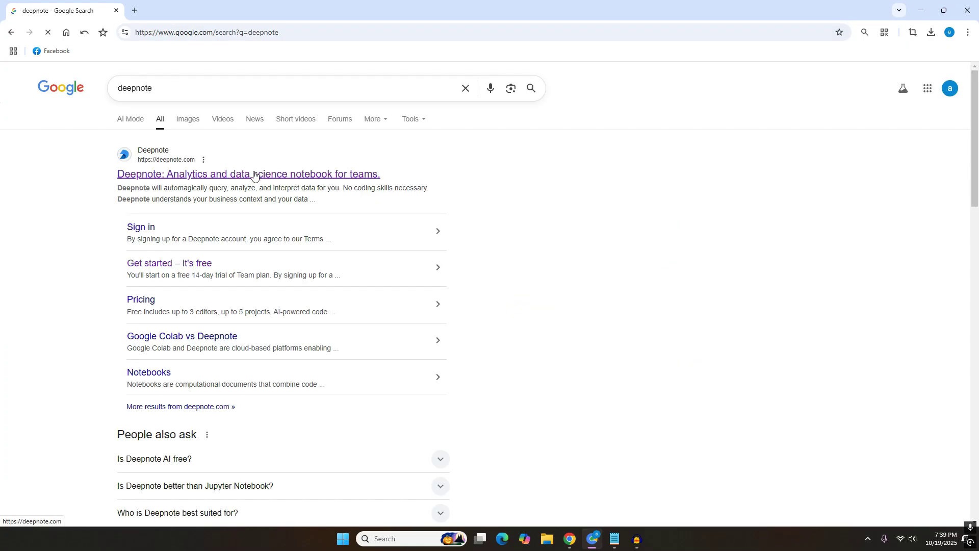
# - Open the Deepnote website from the search results in a new tab and go to its account sign-up page
pyautogui.click(236, 172)
pyautogui.rightClick(214, 171)
pyautogui.click(244, 179)
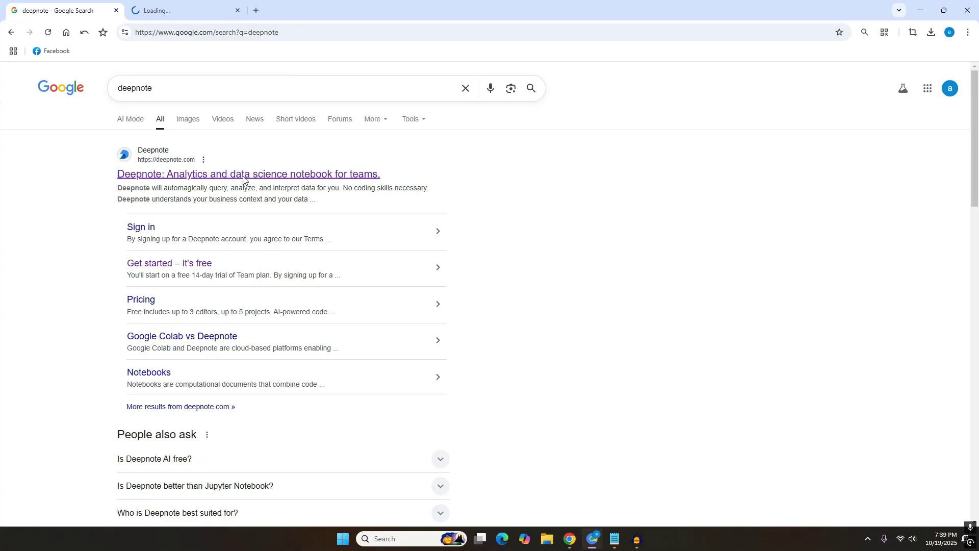
pyautogui.hotkey('ctrl', 'Tab')
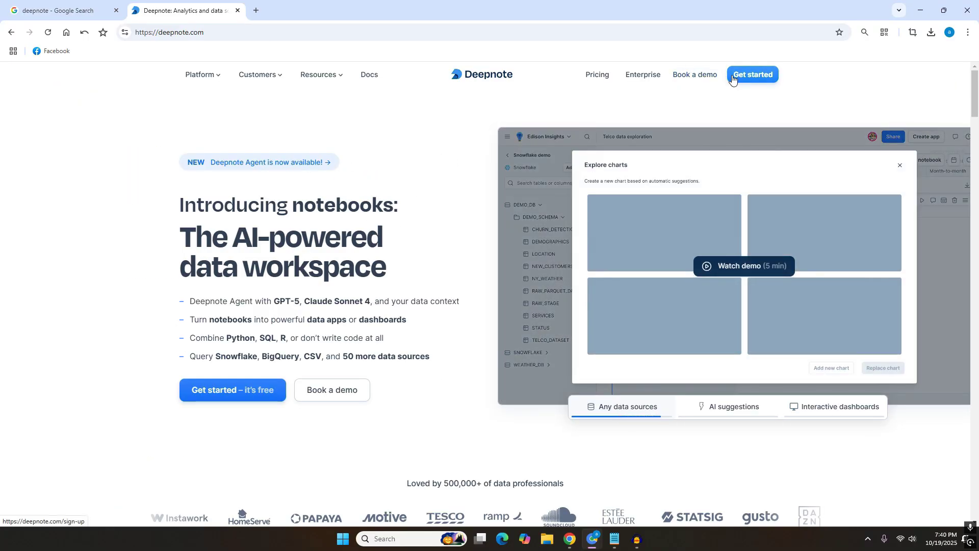
pyautogui.click(732, 76)
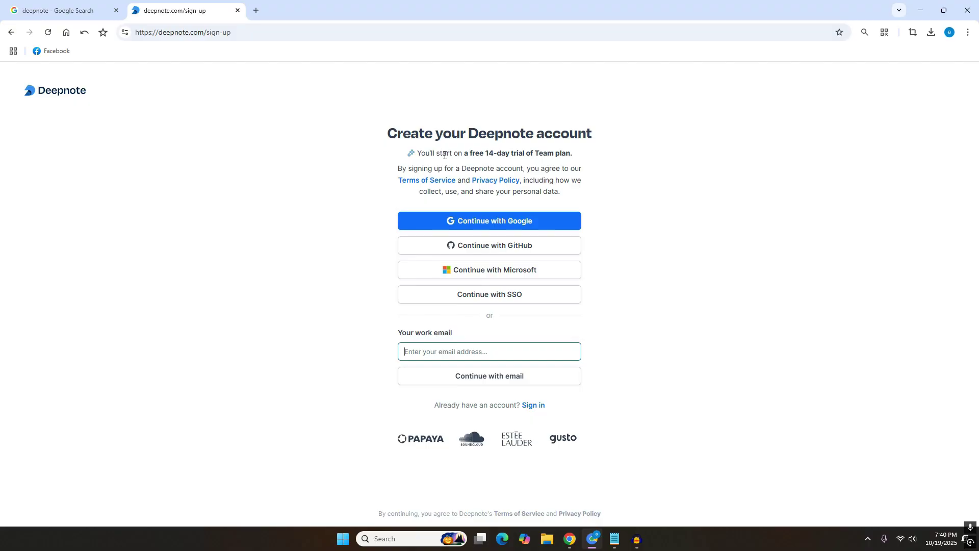
pyautogui.moveTo(444, 155); pyautogui.dragTo(578, 152)
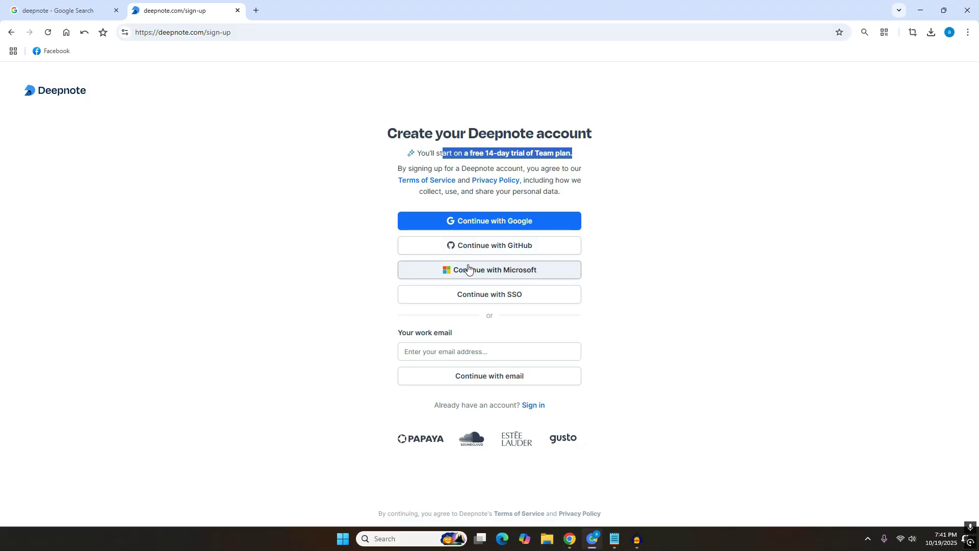
pyautogui.click(592, 157)
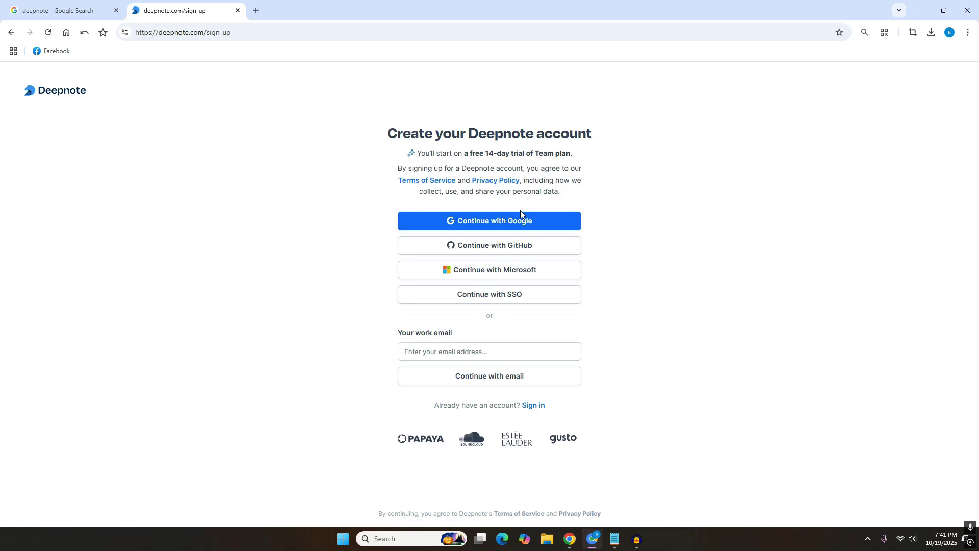
# - Sign up for Deepnote with Google, choosing the listed account and approving access to its profile information
pyautogui.click(503, 221)
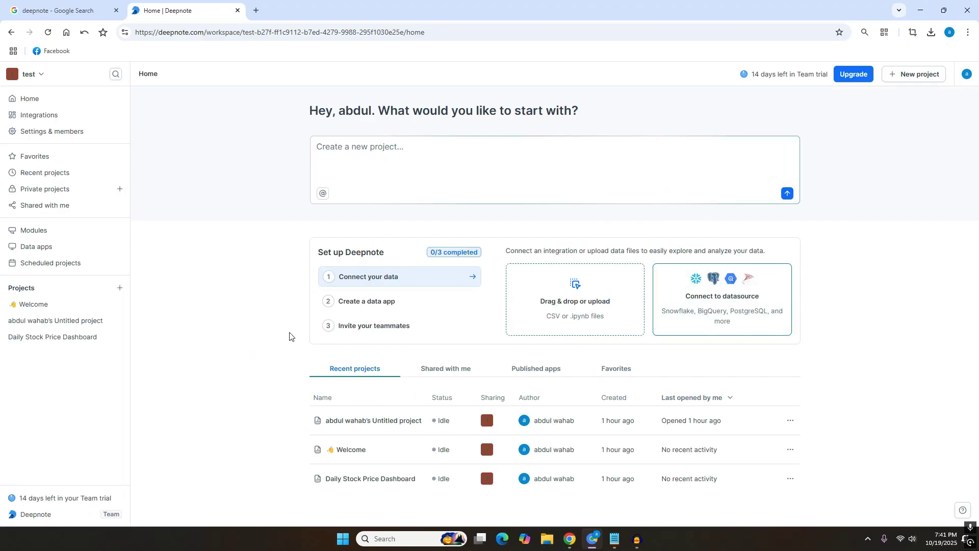
pyautogui.click(920, 4)
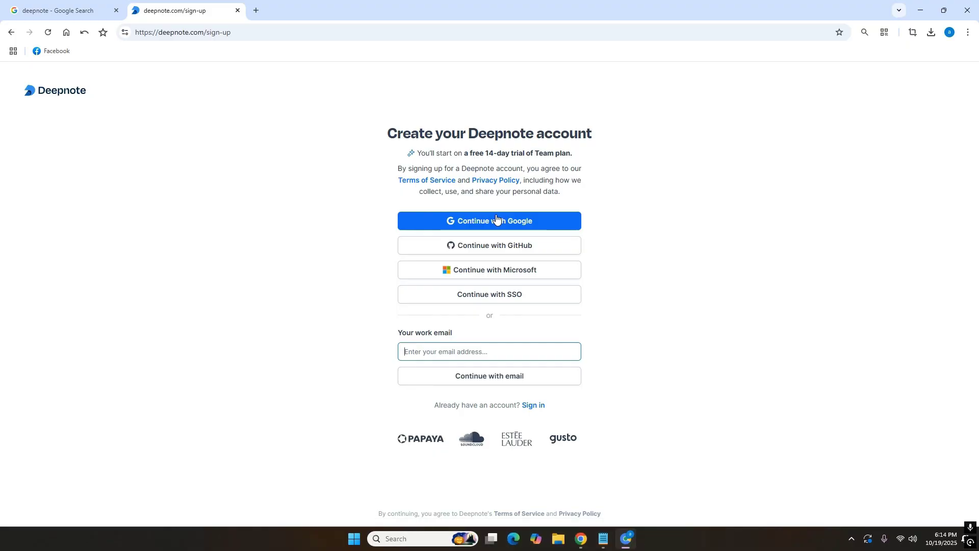
pyautogui.click(496, 220)
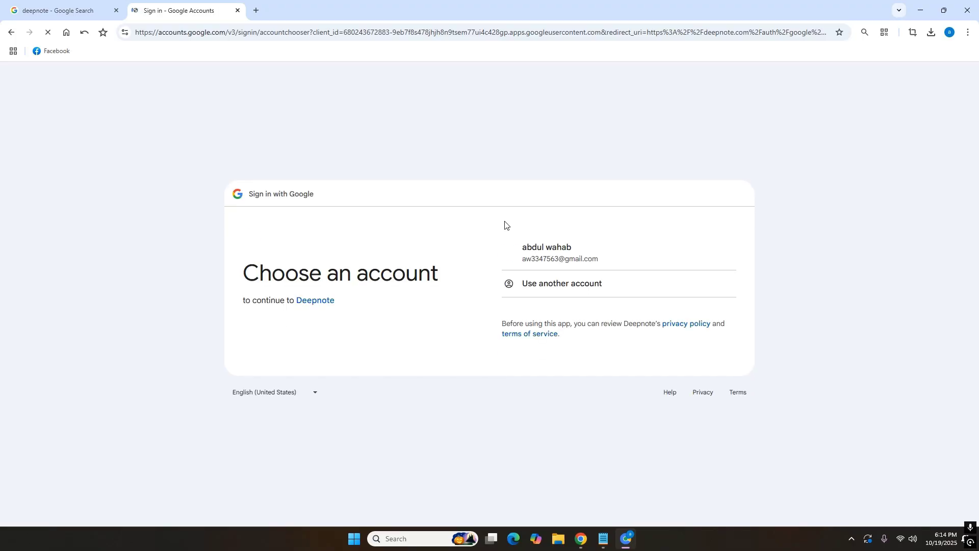
pyautogui.click(605, 251)
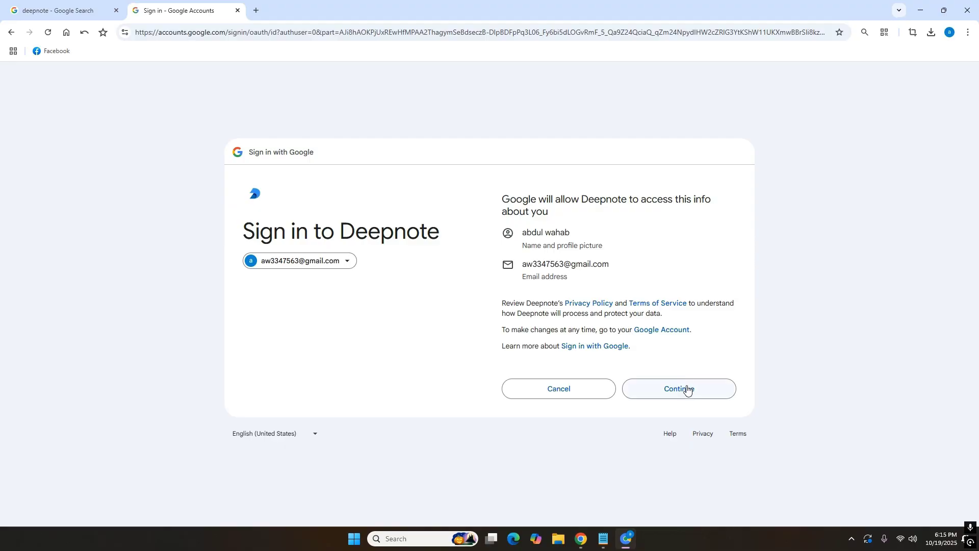
pyautogui.click(690, 390)
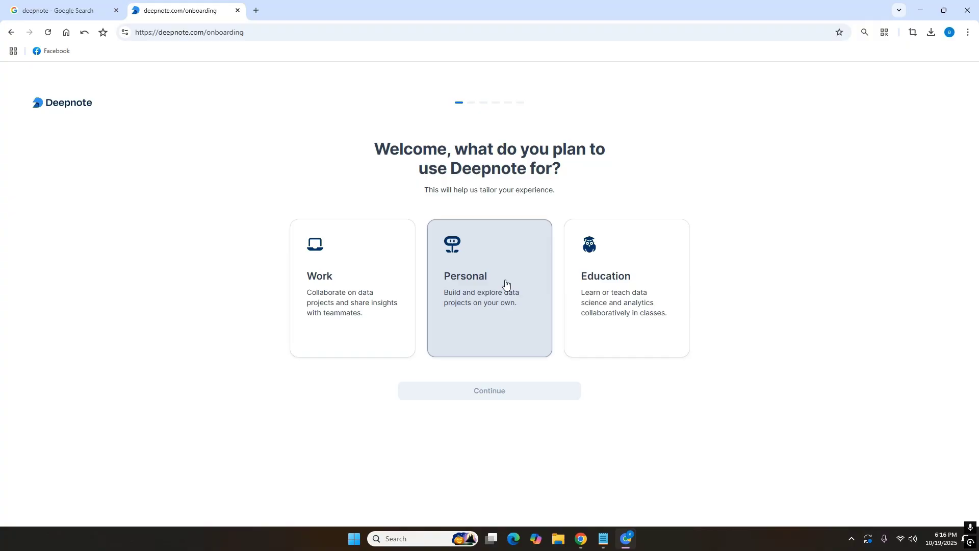
# - Choose Personal use in the onboarding, and give Marketing as the kind of work and Beginner as the notebook experience
pyautogui.click(500, 306)
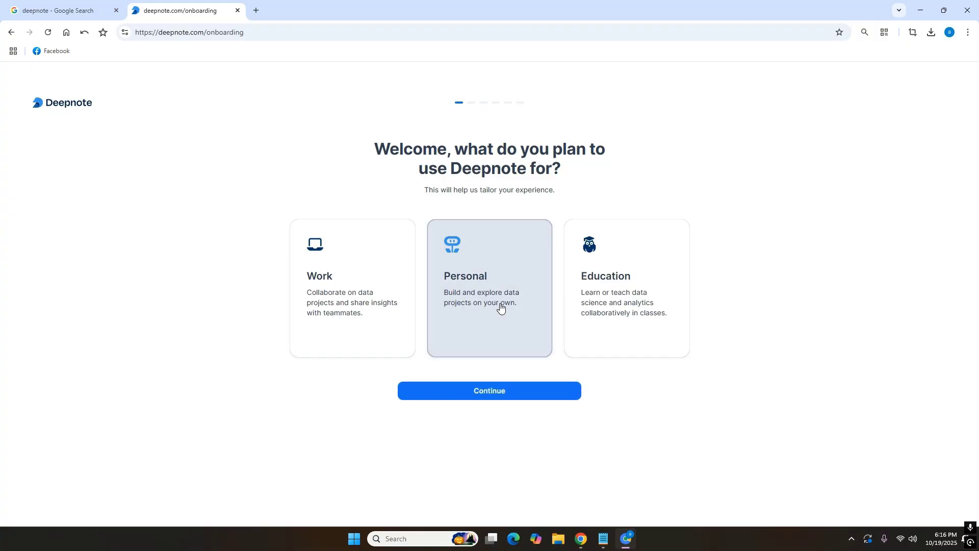
pyautogui.click(509, 396)
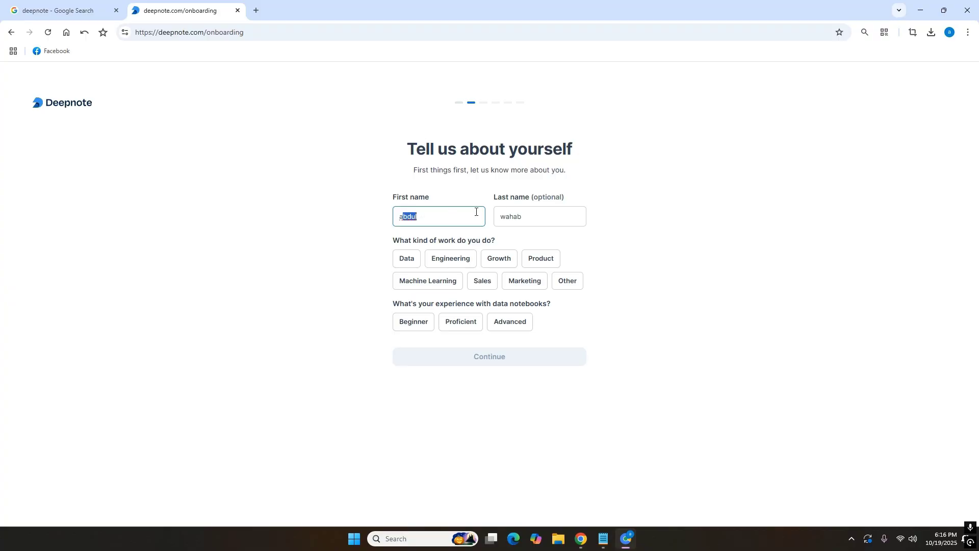
pyautogui.moveTo(543, 209); pyautogui.dragTo(512, 213)
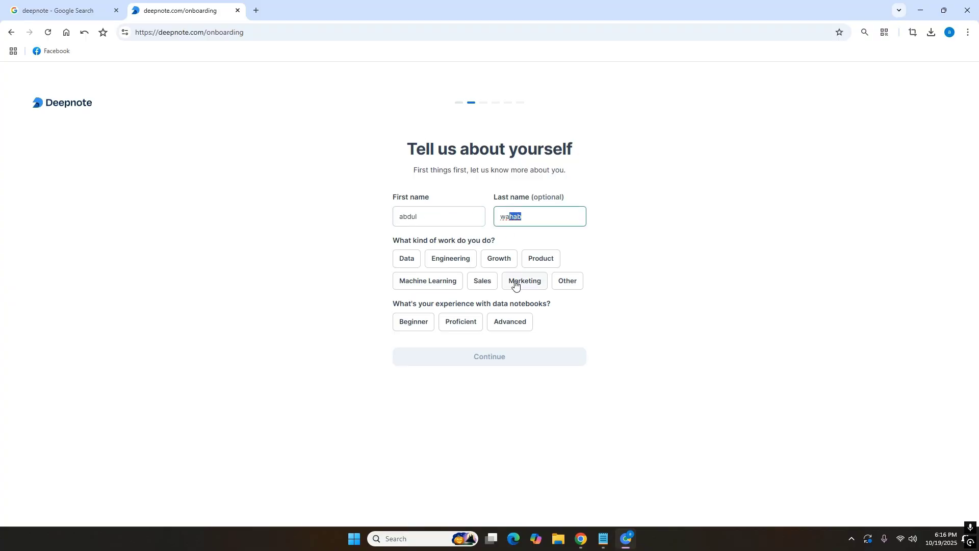
pyautogui.click(536, 284)
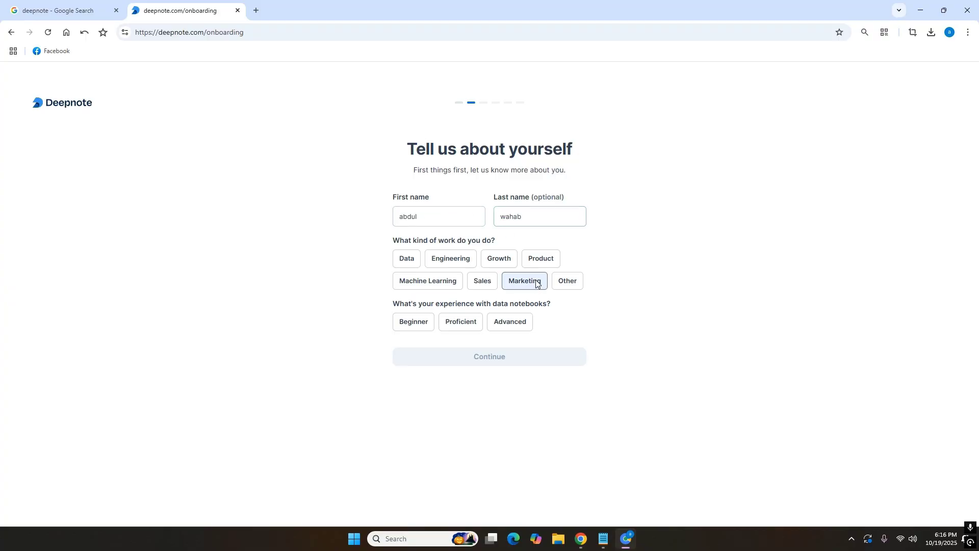
pyautogui.click(418, 322)
pyautogui.click(515, 357)
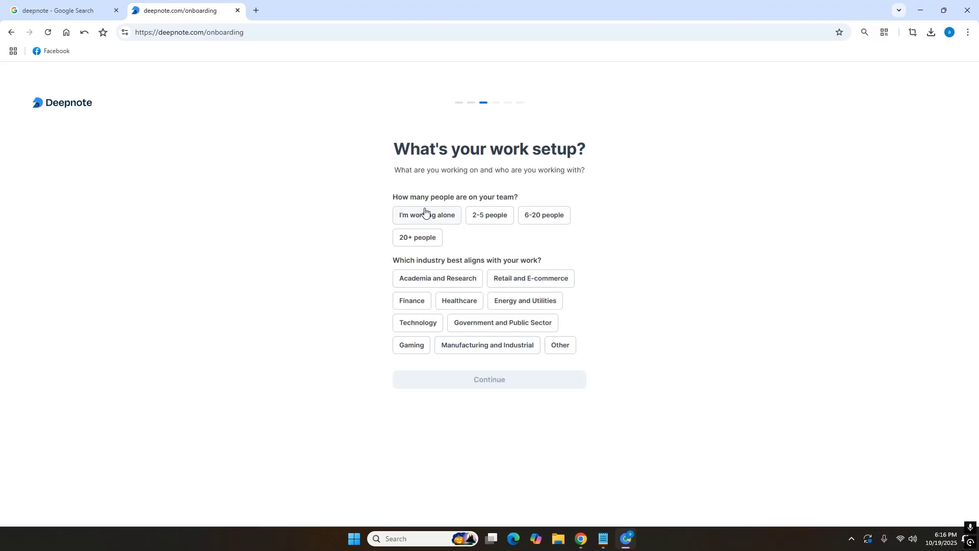
# - Set the team size to "I'm working alone" and the industry to Other, and continue the onboarding
pyautogui.click(436, 215)
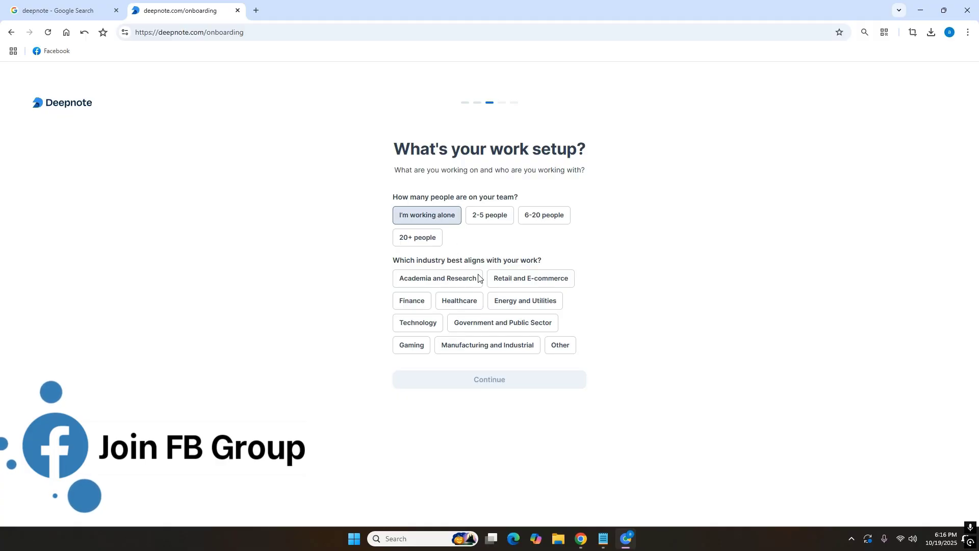
pyautogui.click(559, 344)
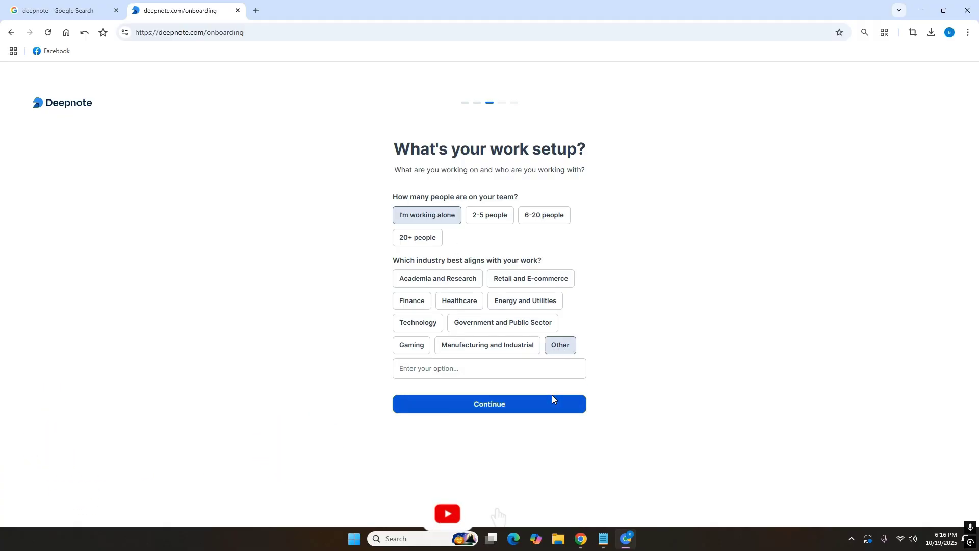
pyautogui.click(552, 396)
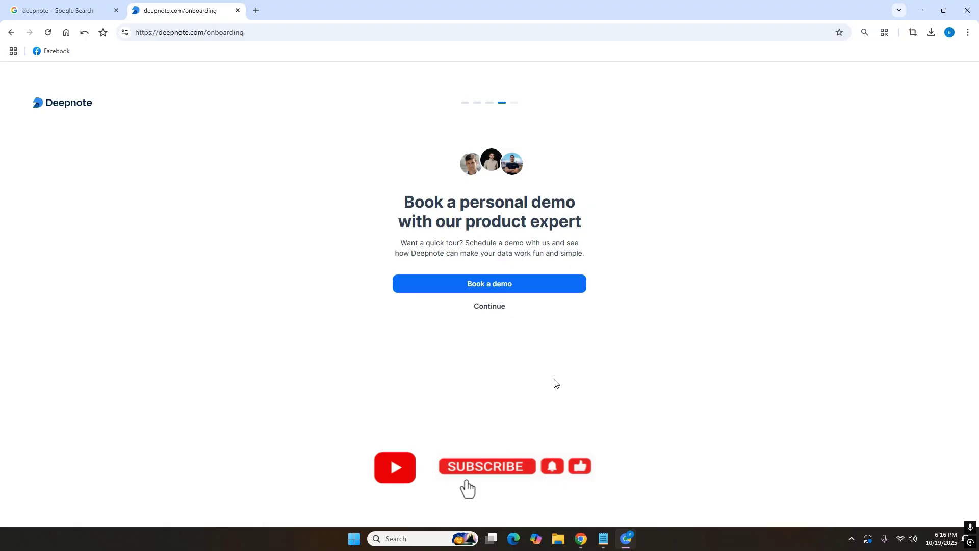
# - Skip the demo booking and create the workspace named test with Other as its intended use
pyautogui.click(490, 315)
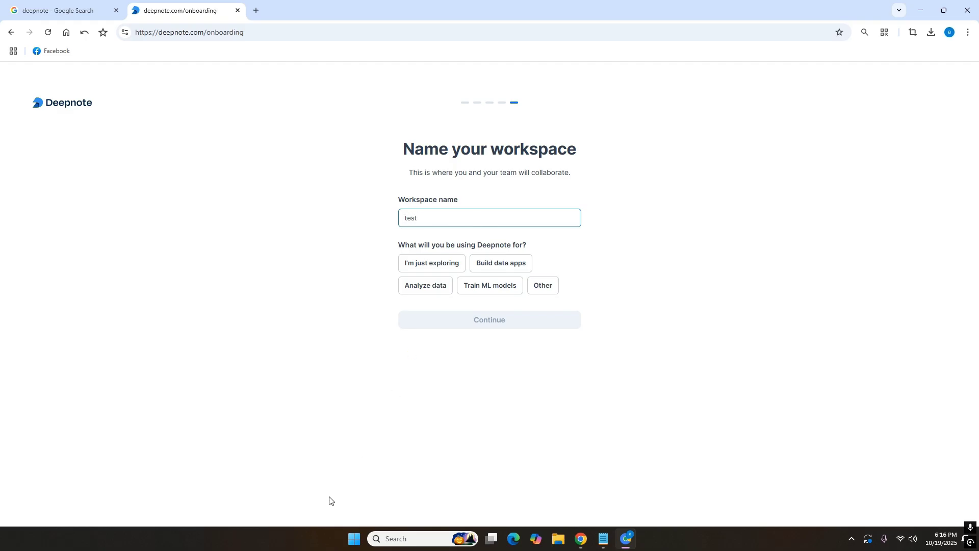
pyautogui.click(546, 288)
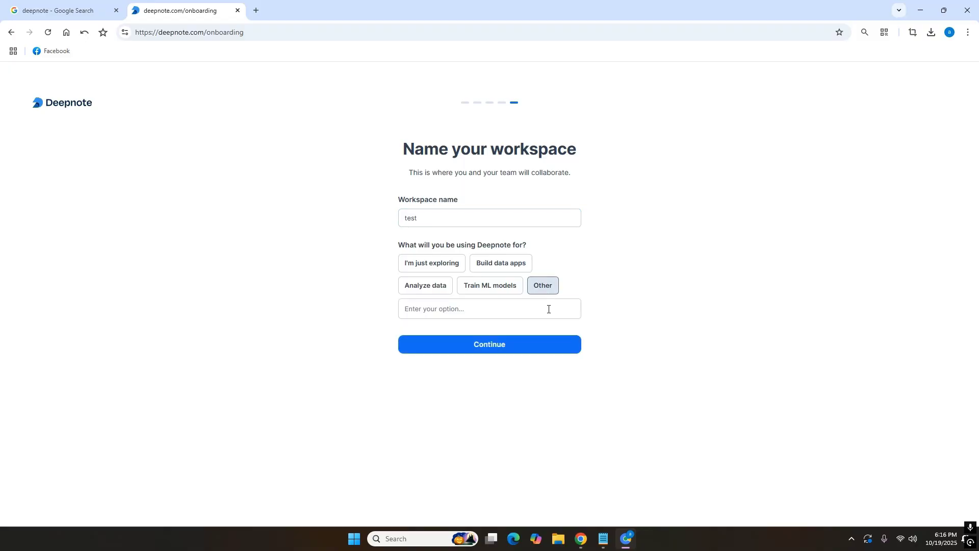
pyautogui.click(554, 347)
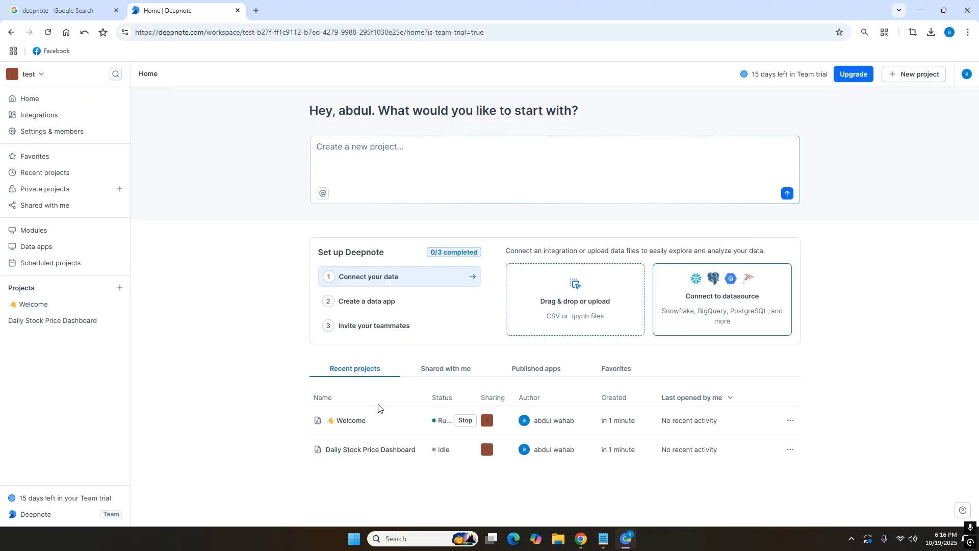
# - Create a new project in the test workspace and stop its CPU (Basic) machine
pyautogui.click(898, 81)
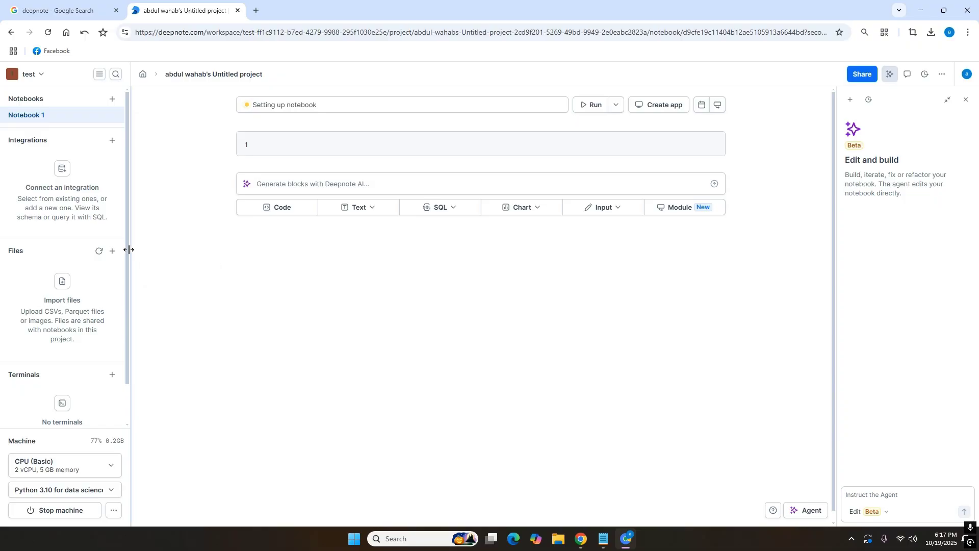
pyautogui.scroll(-1, 76, 382)
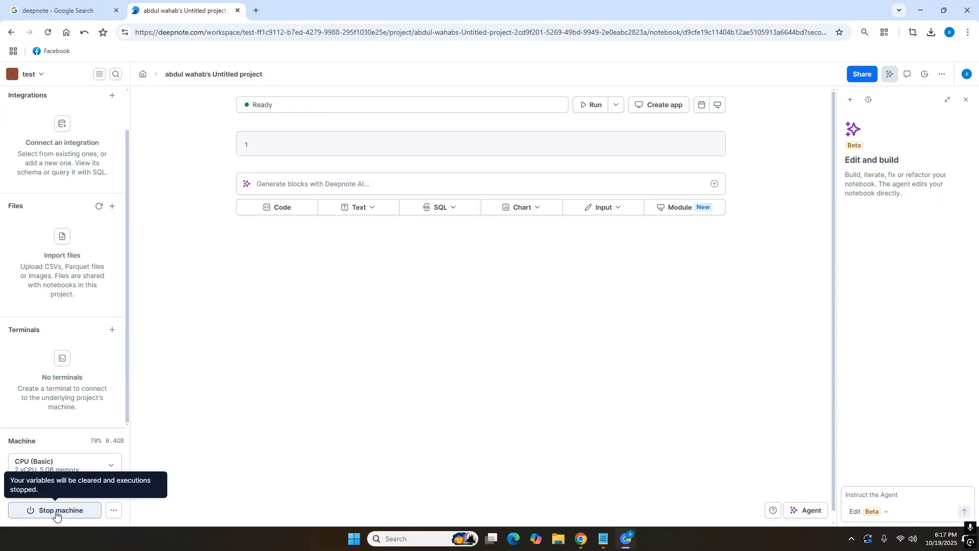
pyautogui.click(57, 511)
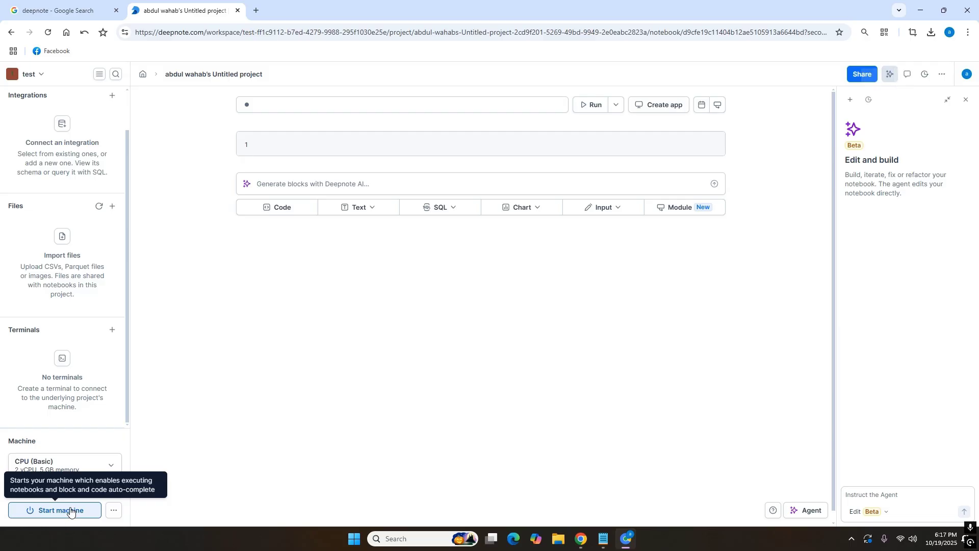
# - Close VLC media player and switch back to the browser with the Deepnote home page
pyautogui.press('Escape')
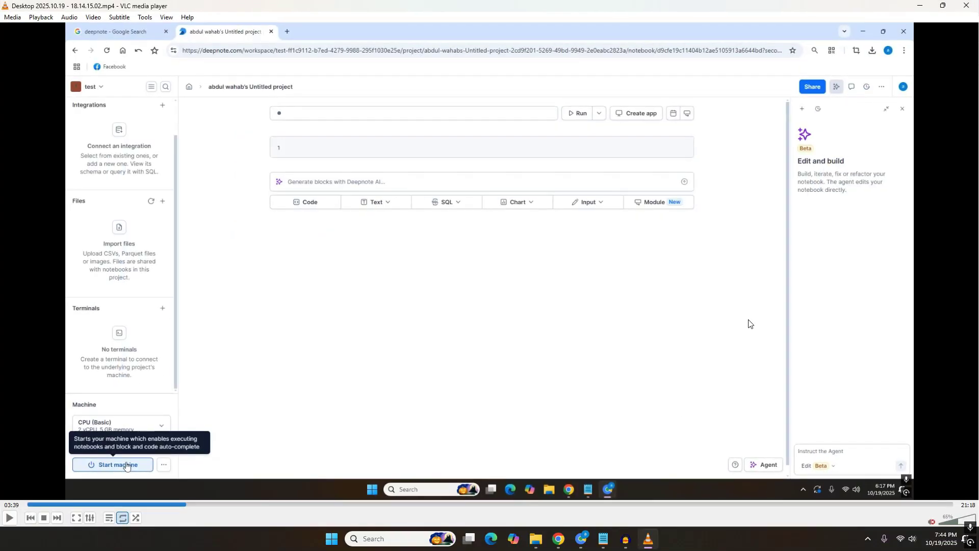
pyautogui.click(967, 5)
pyautogui.click(547, 538)
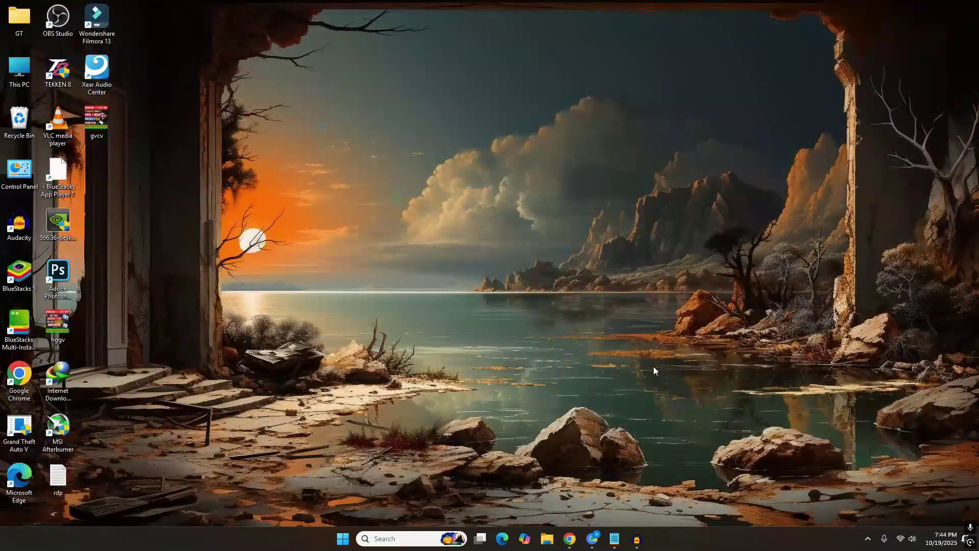
pyautogui.click(591, 539)
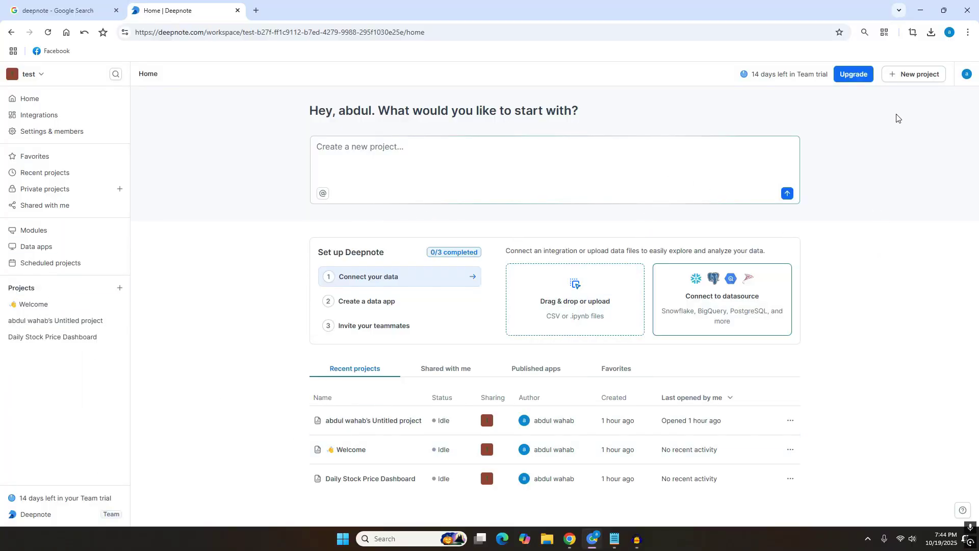
# - Create another new project from the Deepnote home page and stop its running machine
pyautogui.click(913, 74)
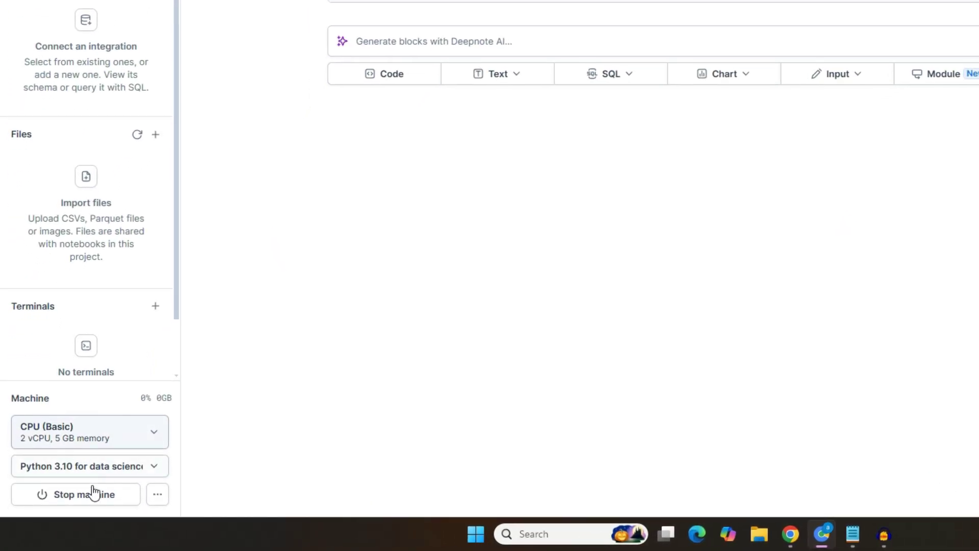
pyautogui.click(121, 482)
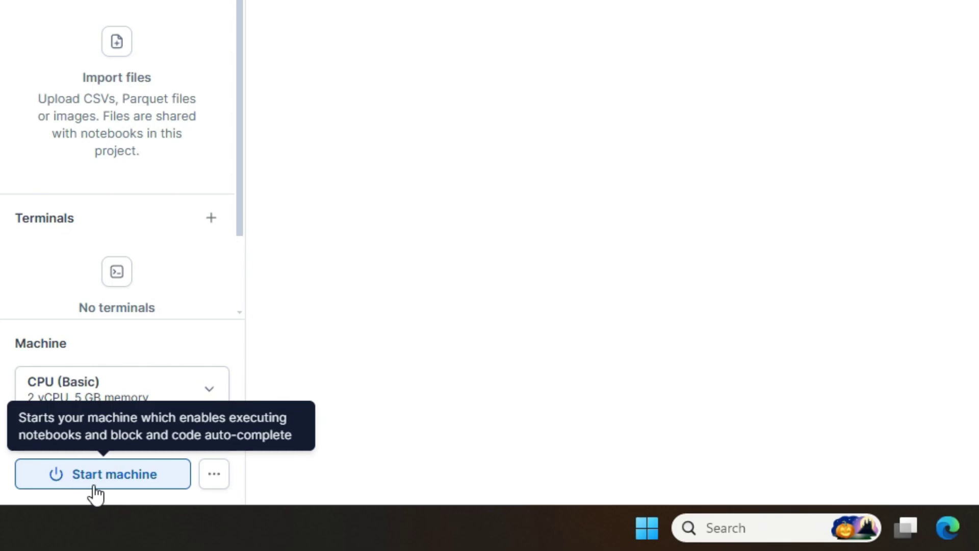
pyautogui.click(128, 482)
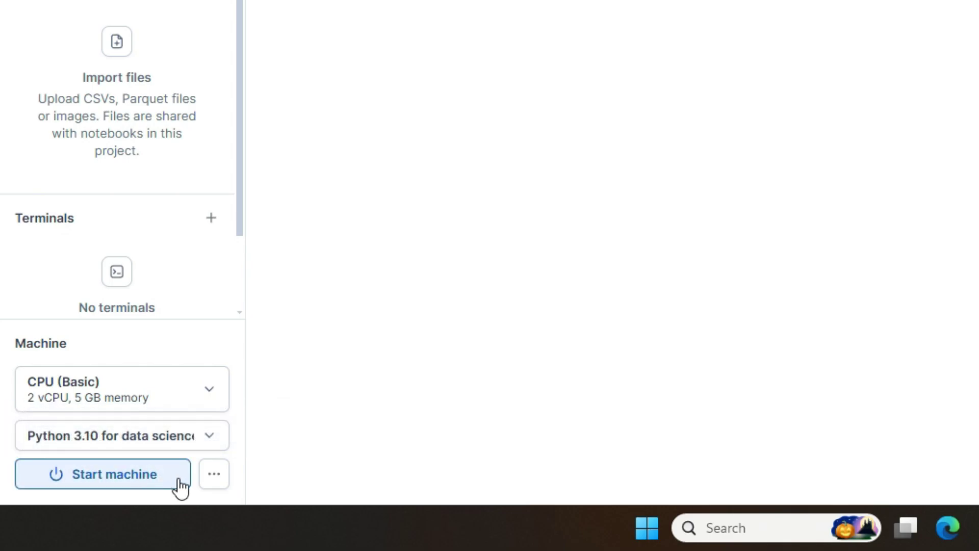
# - Start the project's machine and set its automatic shutdown to after 24 hours of inactivity
pyautogui.click(104, 484)
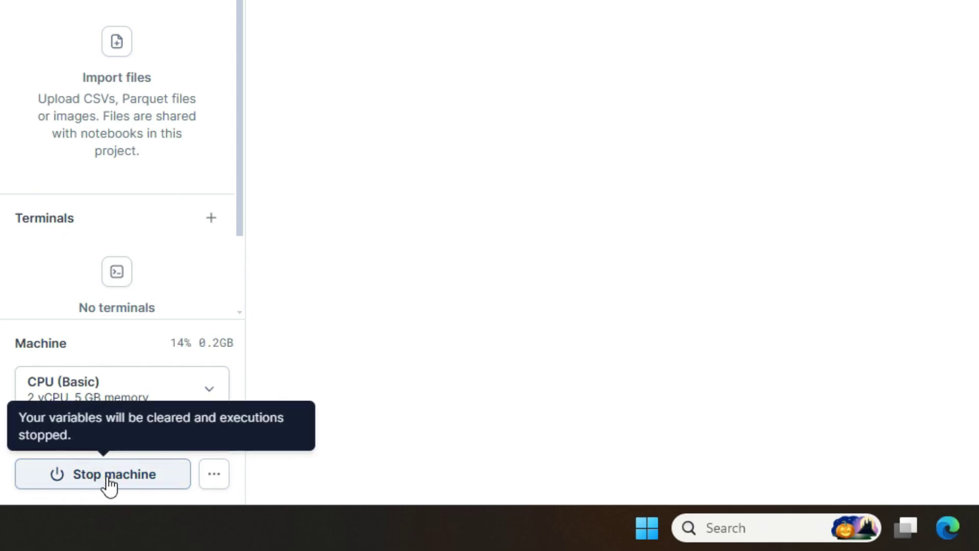
pyautogui.click(214, 475)
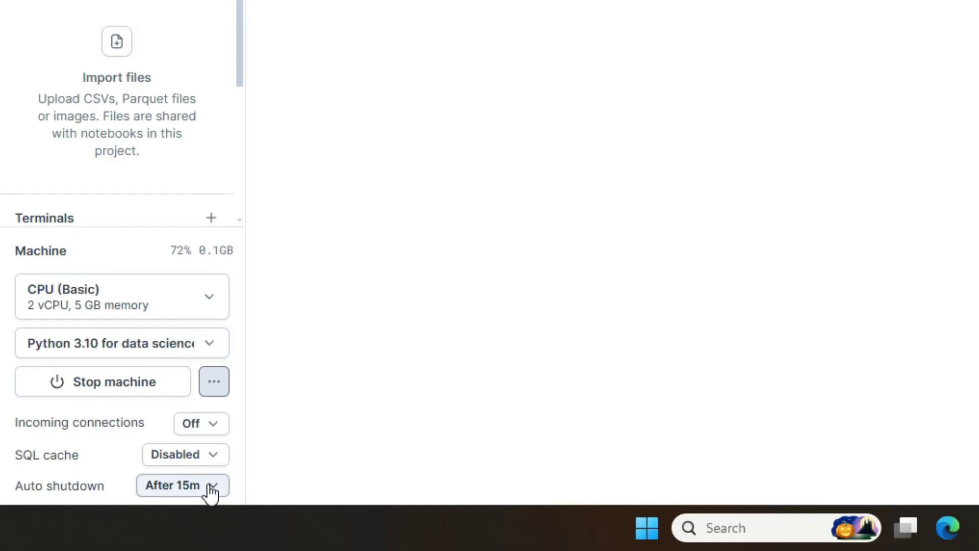
pyautogui.click(211, 487)
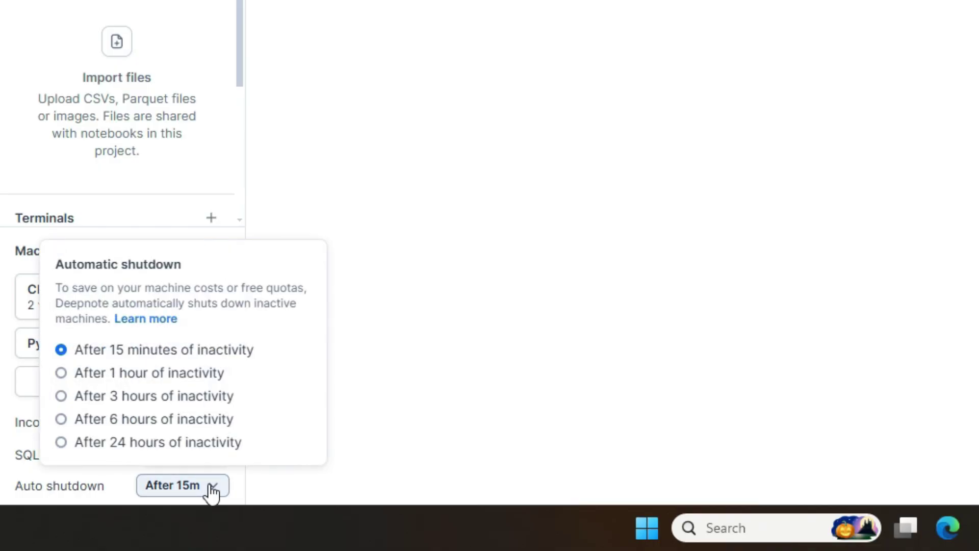
pyautogui.click(144, 448)
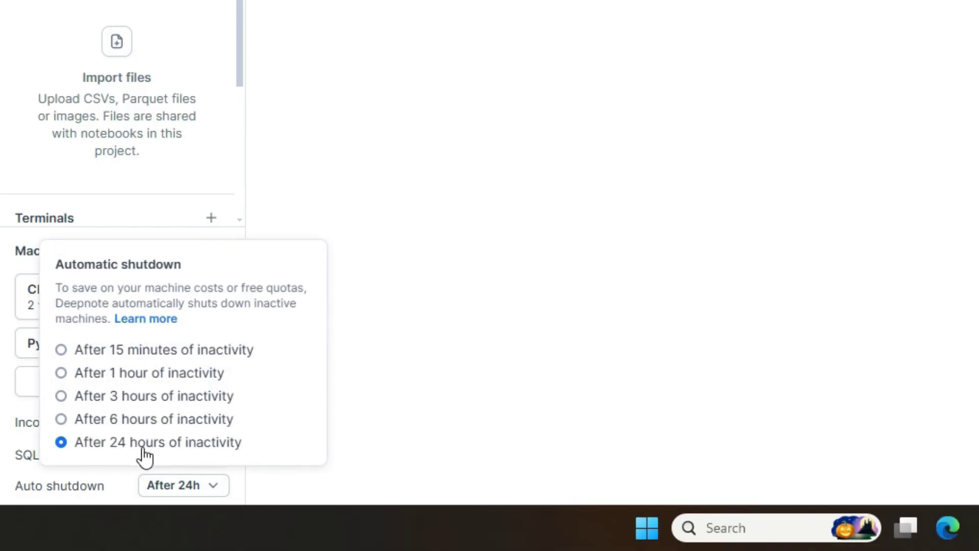
pyautogui.click(90, 497)
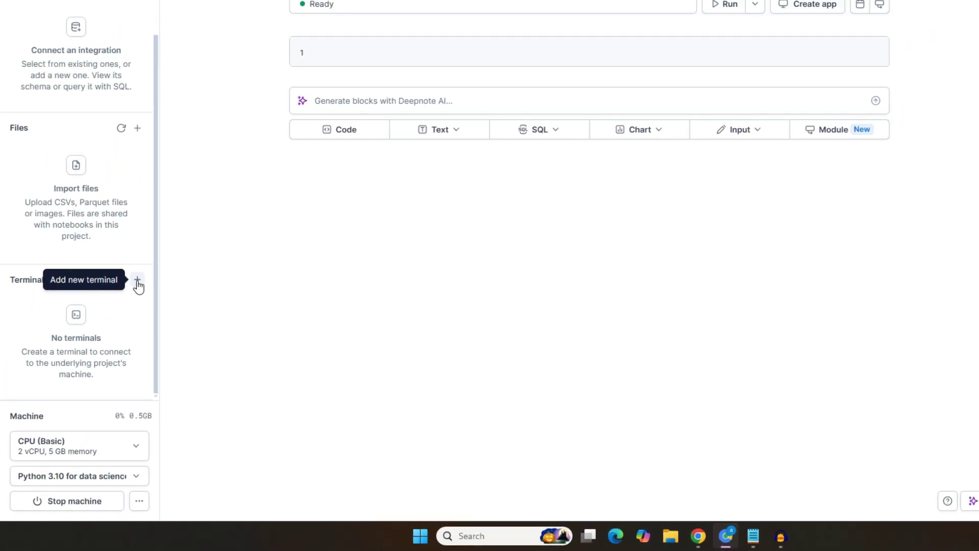
# - Add a new terminal to the project and copy the apt update command from the command list in Notepad
pyautogui.click(211, 135)
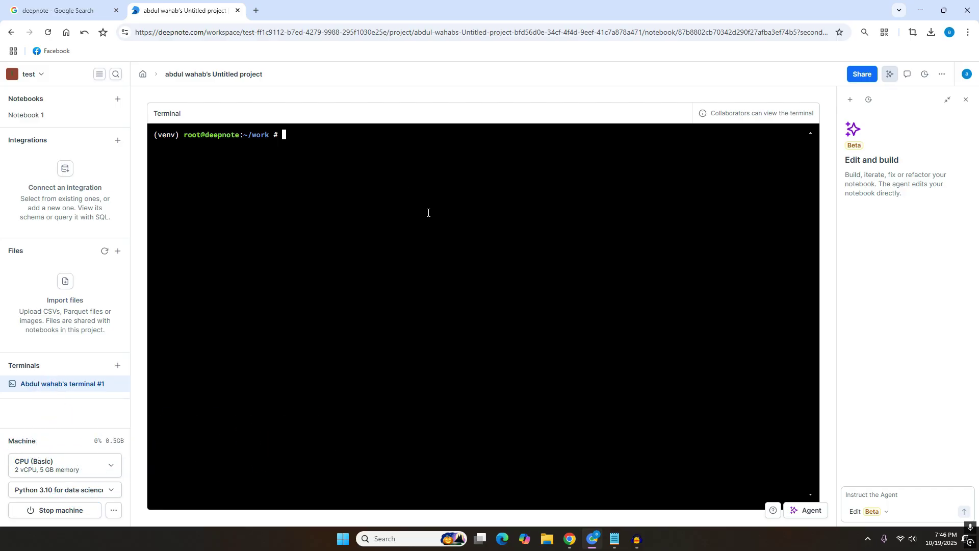
pyautogui.click(615, 539)
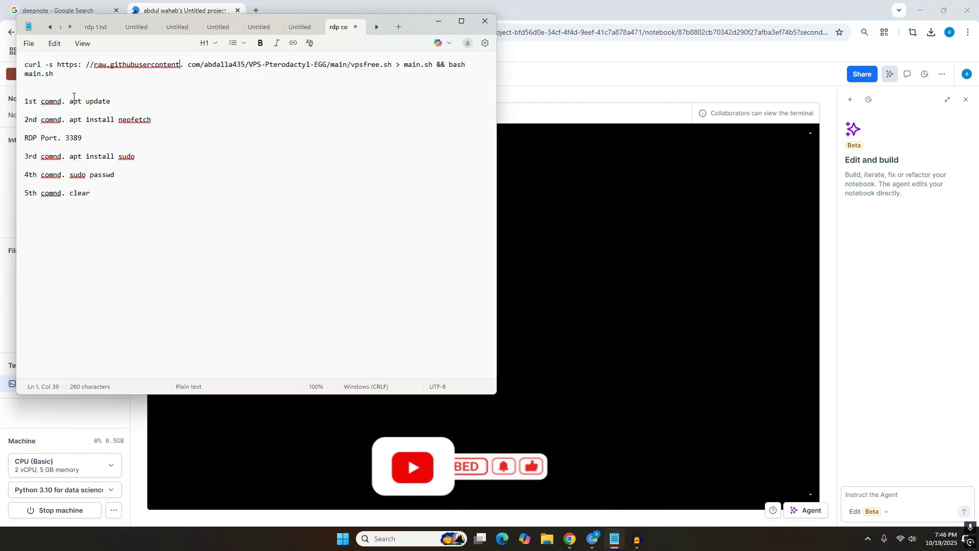
pyautogui.moveTo(32, 103); pyautogui.dragTo(69, 102)
pyautogui.hotkey('ctrl', 'c')
pyautogui.click(111, 101)
pyautogui.doubleClick(107, 101)
pyautogui.click(102, 101)
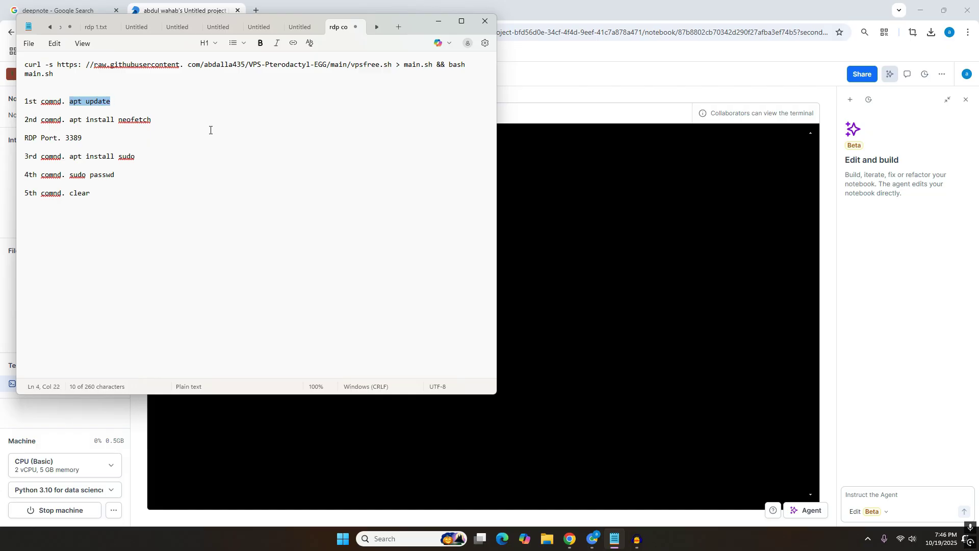
# - Switch back to the Deepnote terminal, paste apt update at the prompt and run it
pyautogui.click(535, 187)
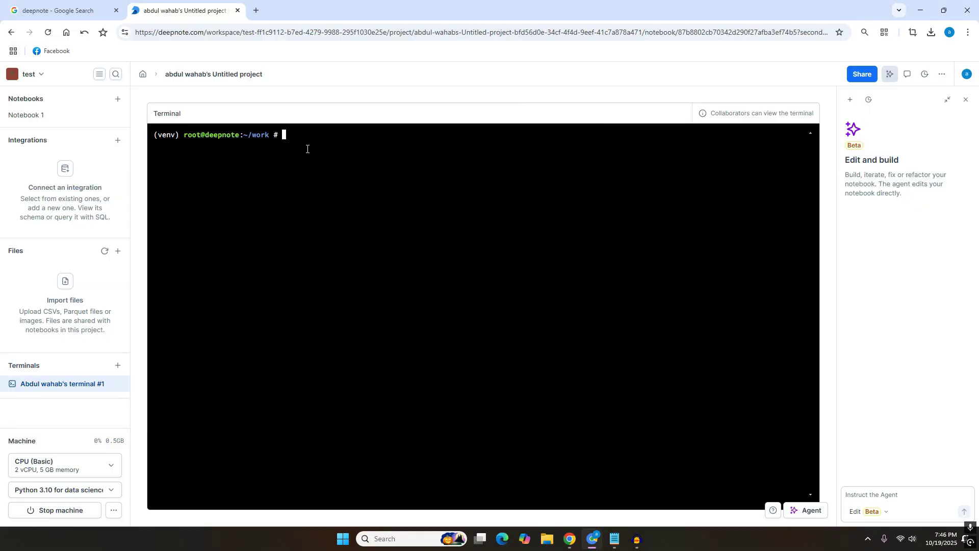
pyautogui.rightClick(329, 149)
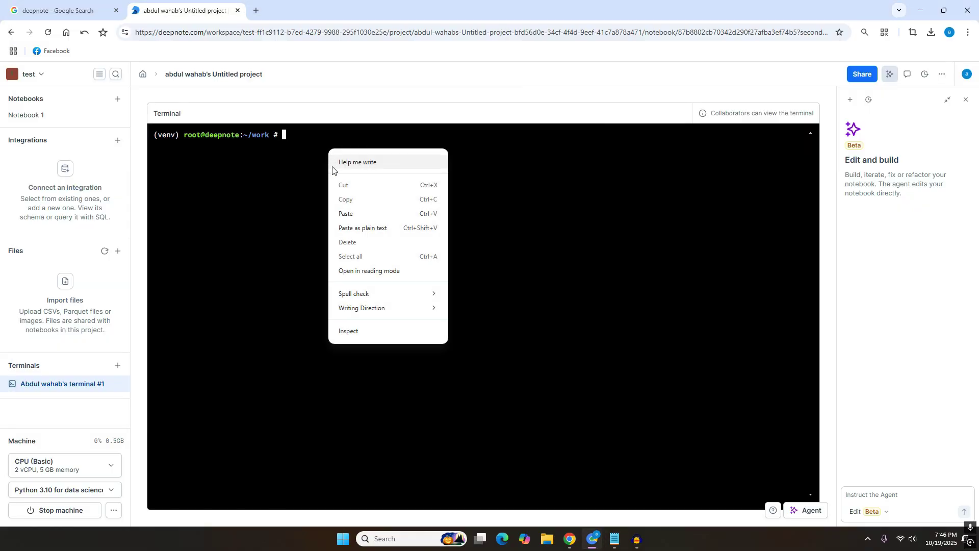
pyautogui.click(353, 218)
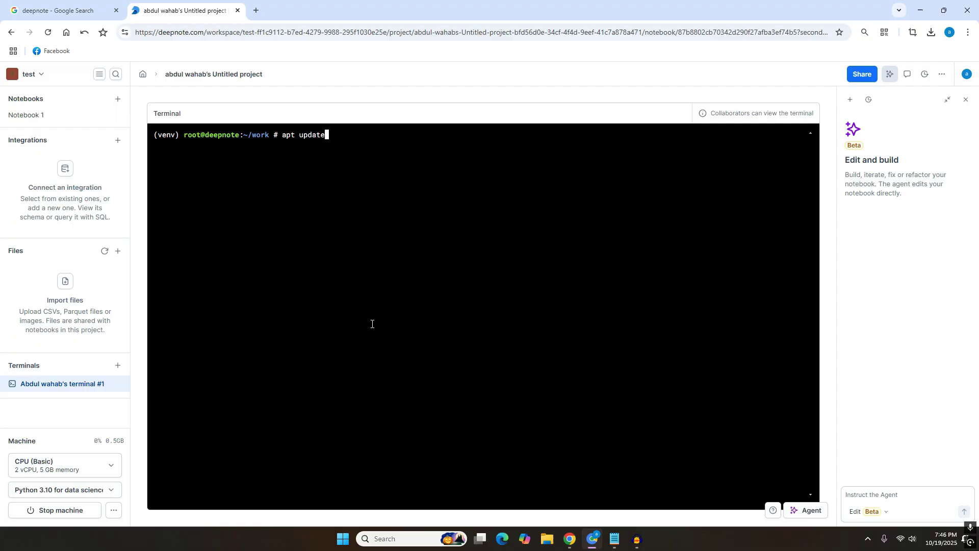
pyautogui.press('Return')
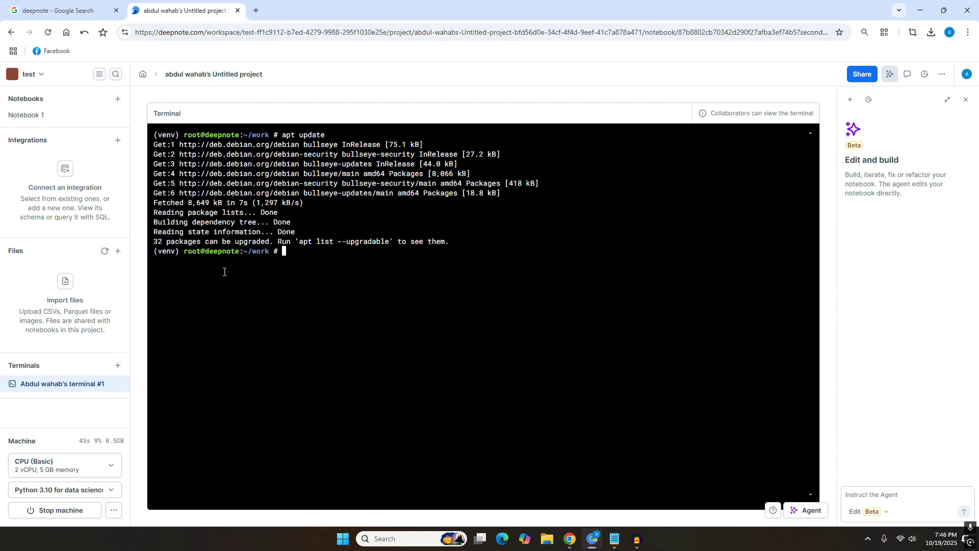
# - Switch to Notepad and copy the second command, apt install neofetch
pyautogui.moveTo(198, 250); pyautogui.dragTo(240, 247)
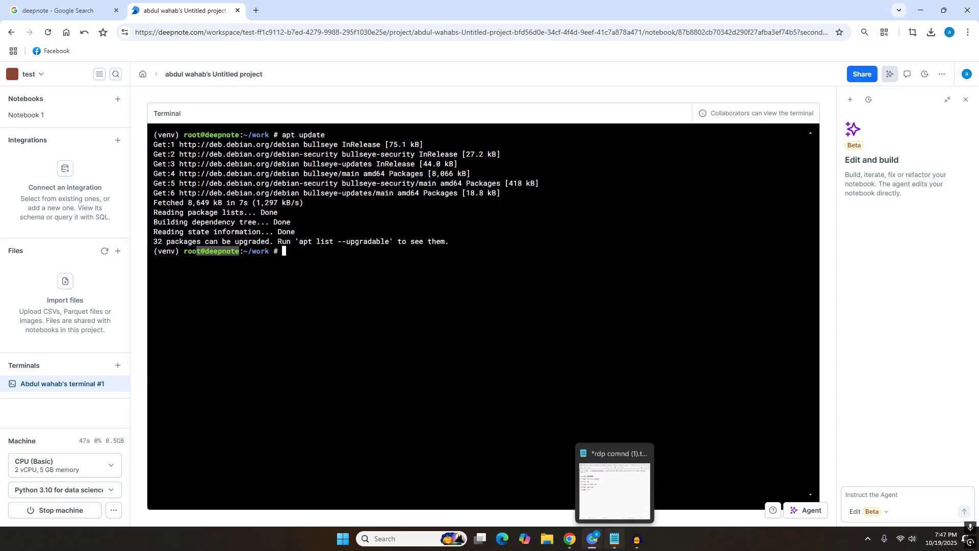
pyautogui.click(615, 539)
pyautogui.moveTo(70, 119); pyautogui.dragTo(152, 123)
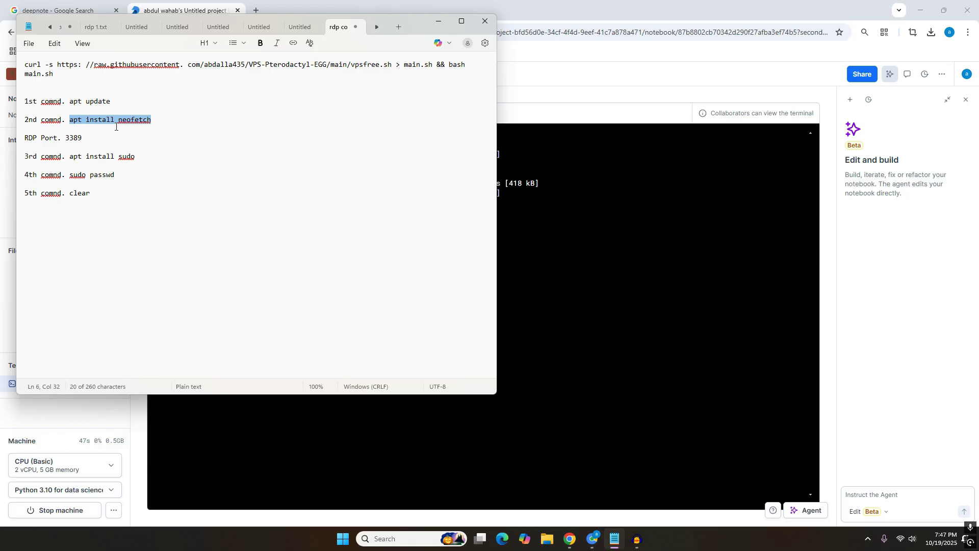
pyautogui.rightClick(97, 122)
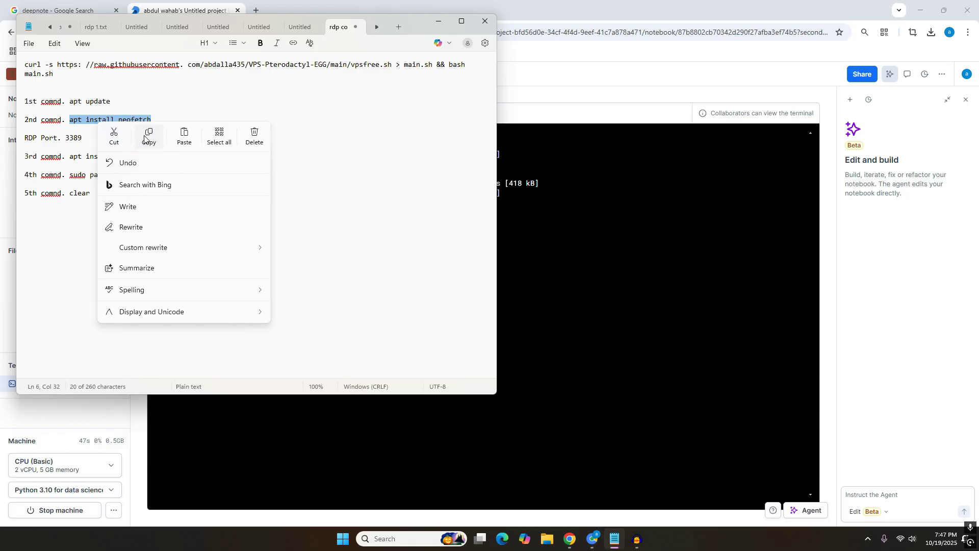
pyautogui.click(149, 141)
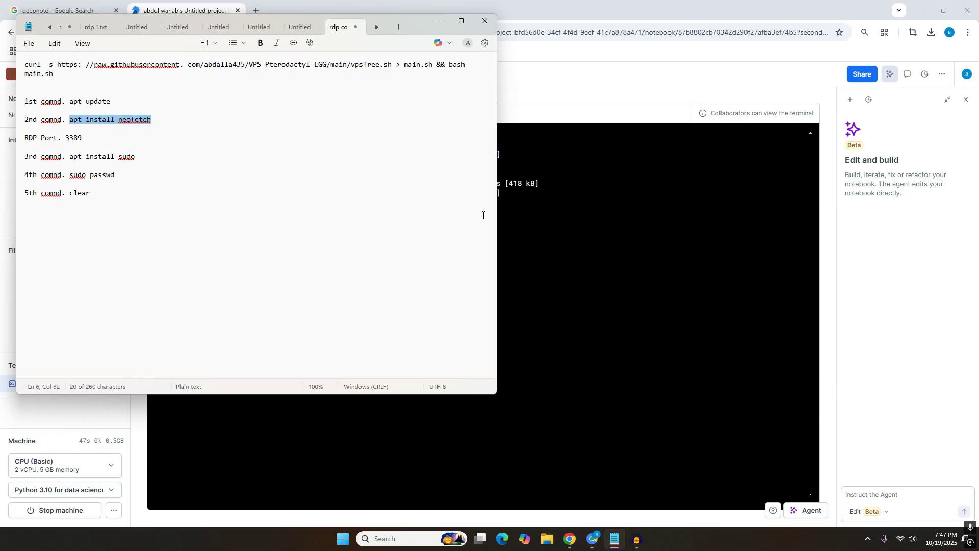
# - Run apt install neofetch in the Deepnote terminal and confirm the installation with y
pyautogui.click(582, 232)
pyautogui.rightClick(349, 275)
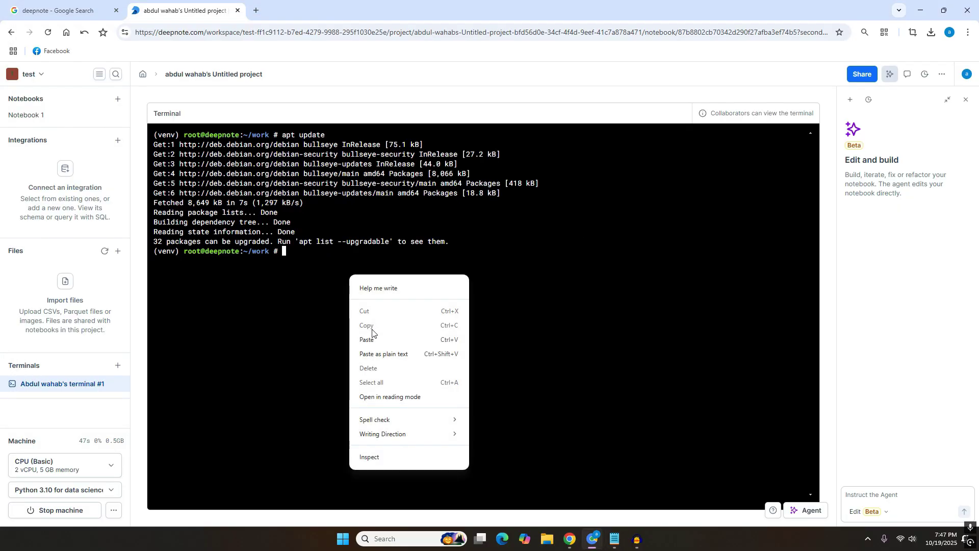
pyautogui.click(400, 341)
pyautogui.press('Return')
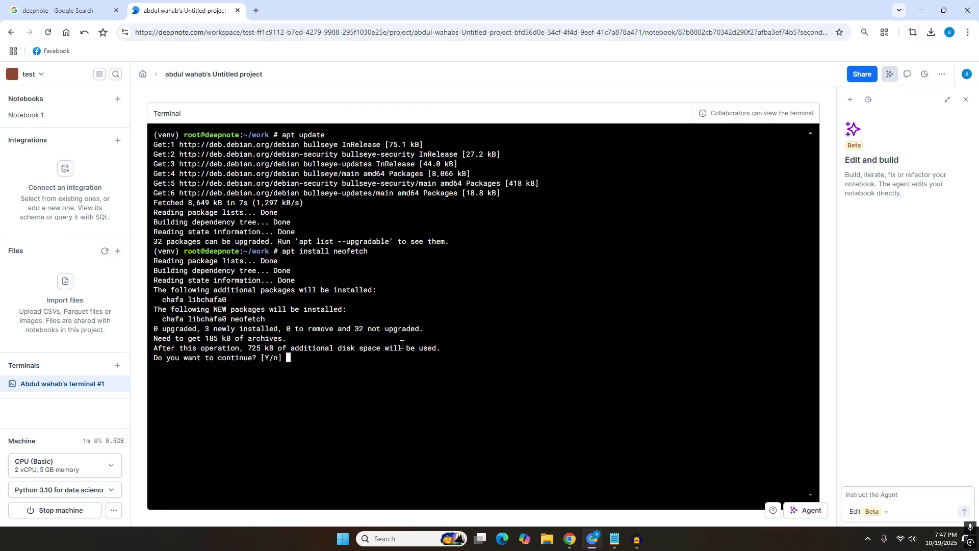
pyautogui.moveTo(204, 360); pyautogui.dragTo(240, 365)
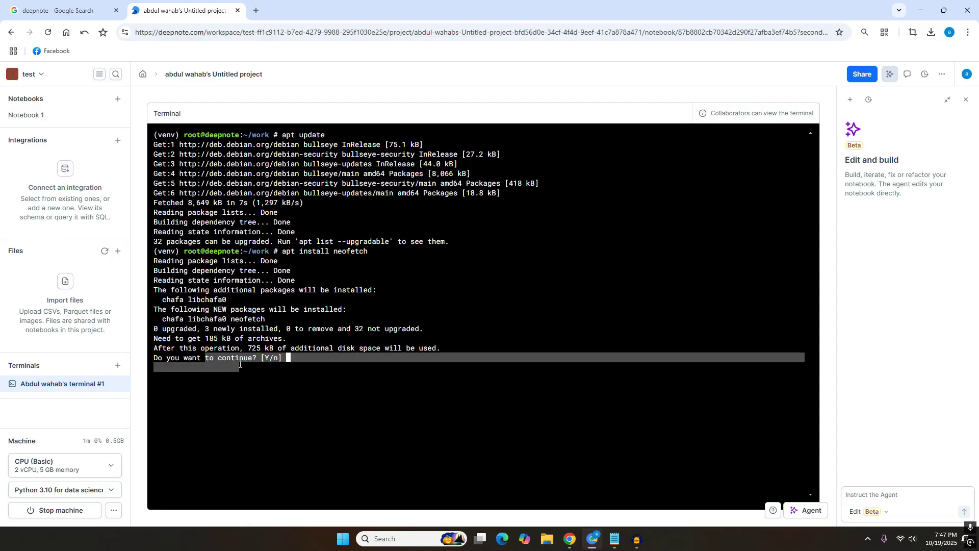
pyautogui.click(325, 364)
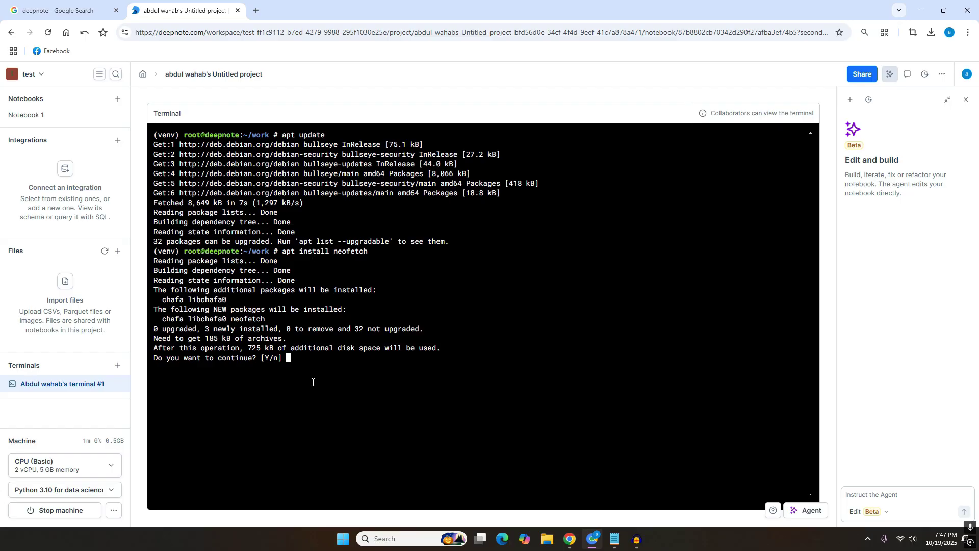
pyautogui.write('y')
pyautogui.press('Return')
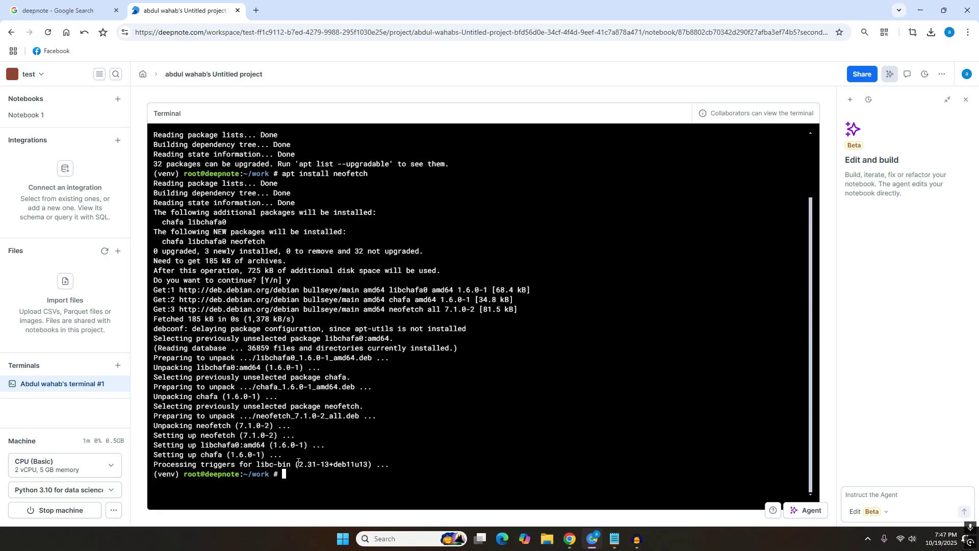
# - Switch to Notepad and copy only the word neofetch from the second command
pyautogui.moveTo(614, 537)
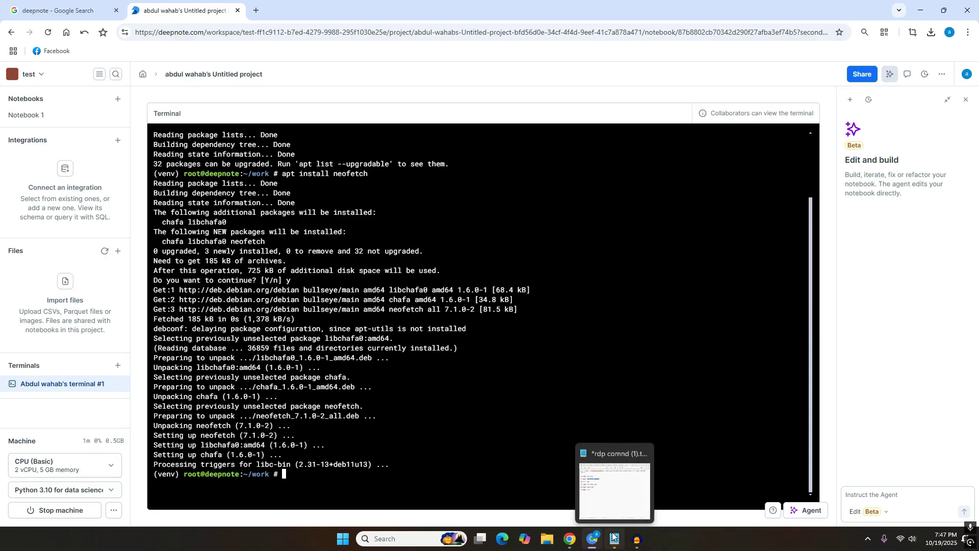
pyautogui.click(614, 536)
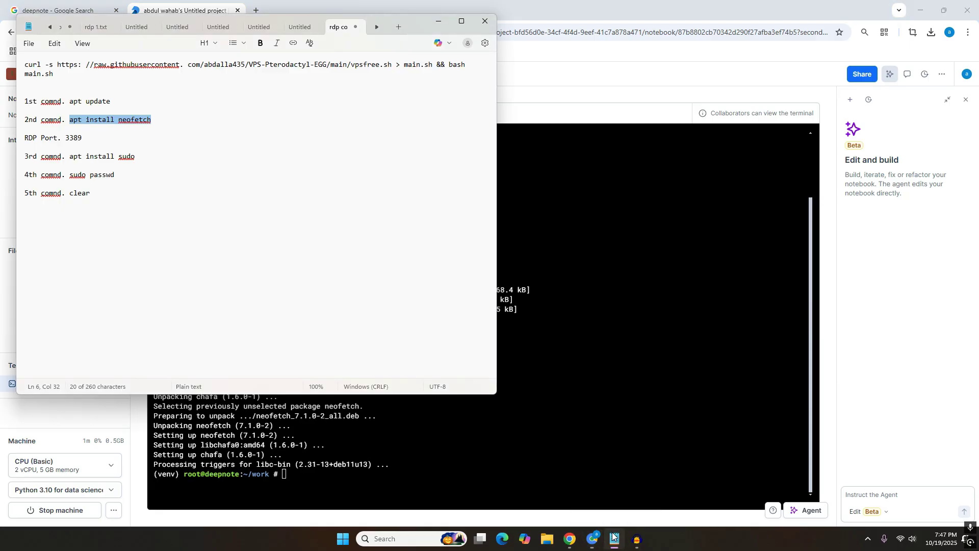
pyautogui.click(158, 121)
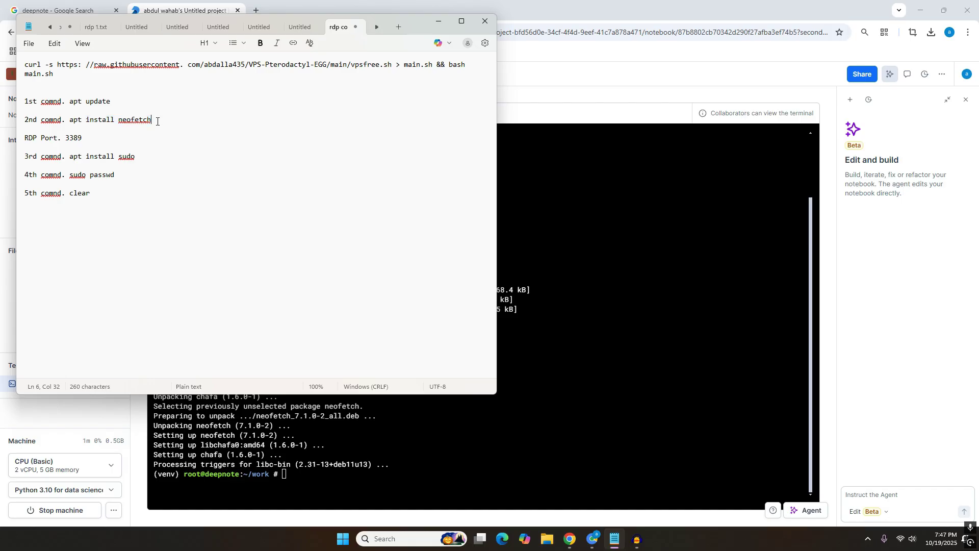
pyautogui.doubleClick(118, 117)
pyautogui.rightClick(121, 121)
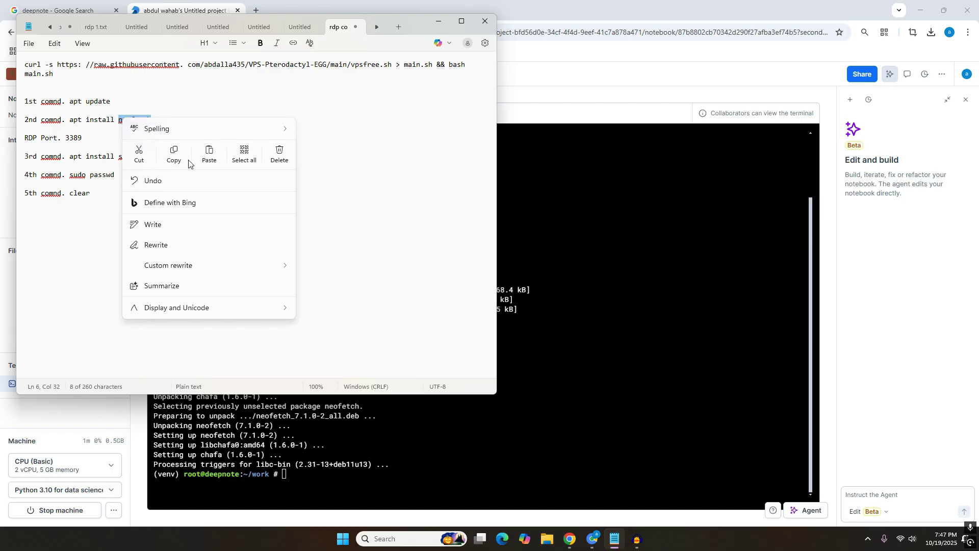
pyautogui.click(172, 152)
# - Paste neofetch into the Deepnote terminal and run it to print the system information
pyautogui.click(309, 474)
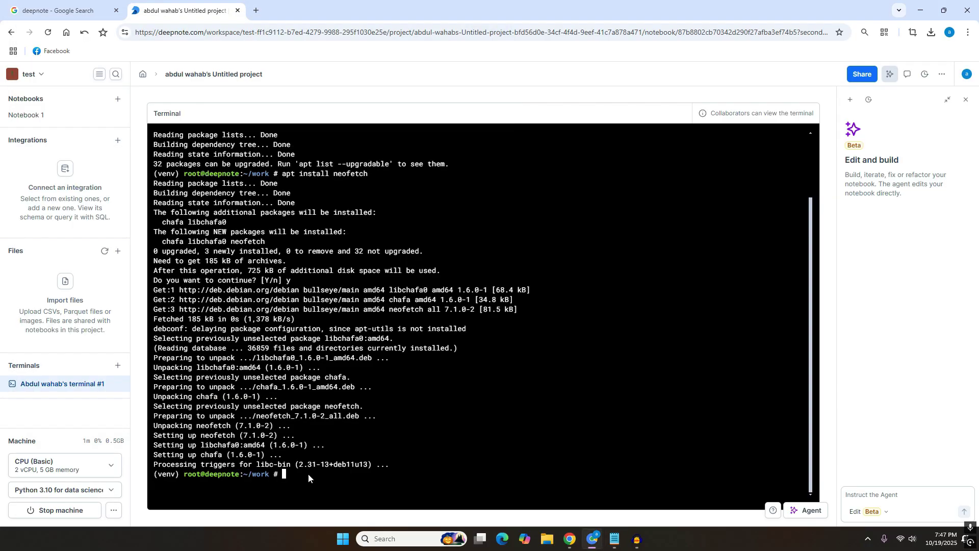
pyautogui.rightClick(308, 473)
pyautogui.click(354, 350)
pyautogui.press('Return')
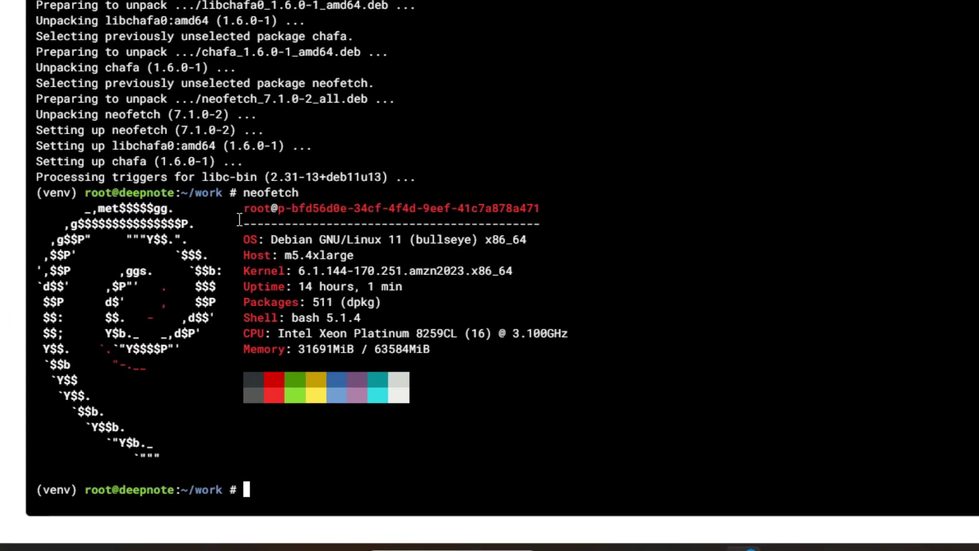
# - Examine the operating system, CPU and memory details in the neofetch output
pyautogui.moveTo(239, 219); pyautogui.dragTo(434, 339)
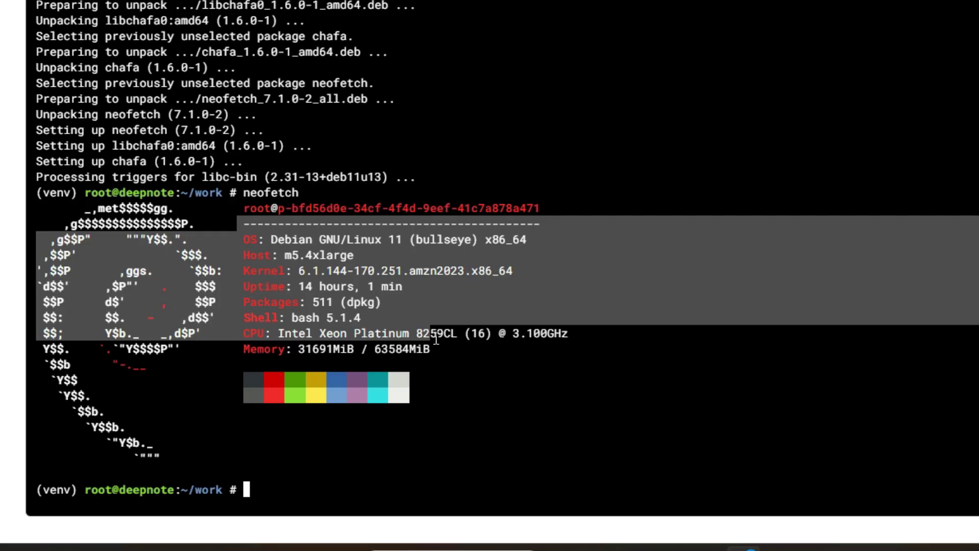
pyautogui.click(436, 339)
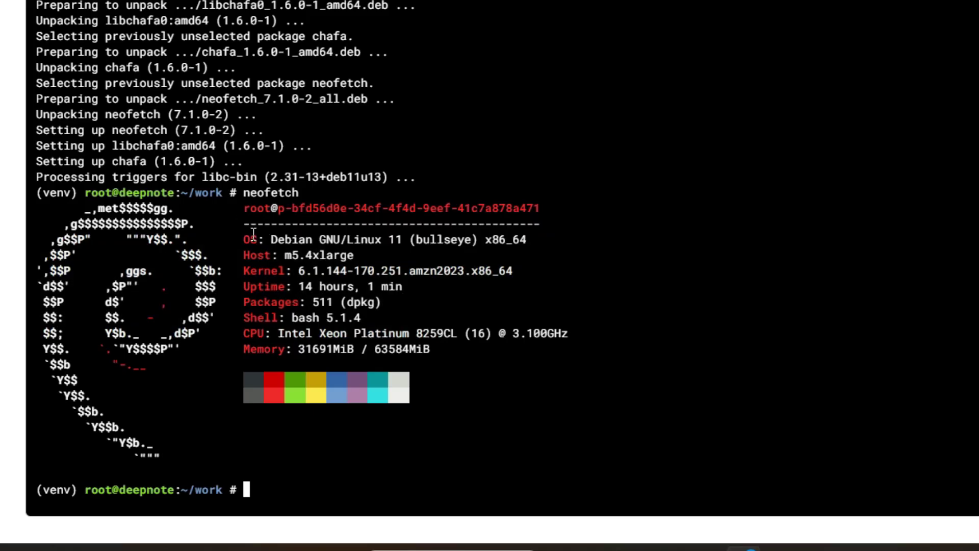
pyautogui.moveTo(251, 239); pyautogui.dragTo(462, 352)
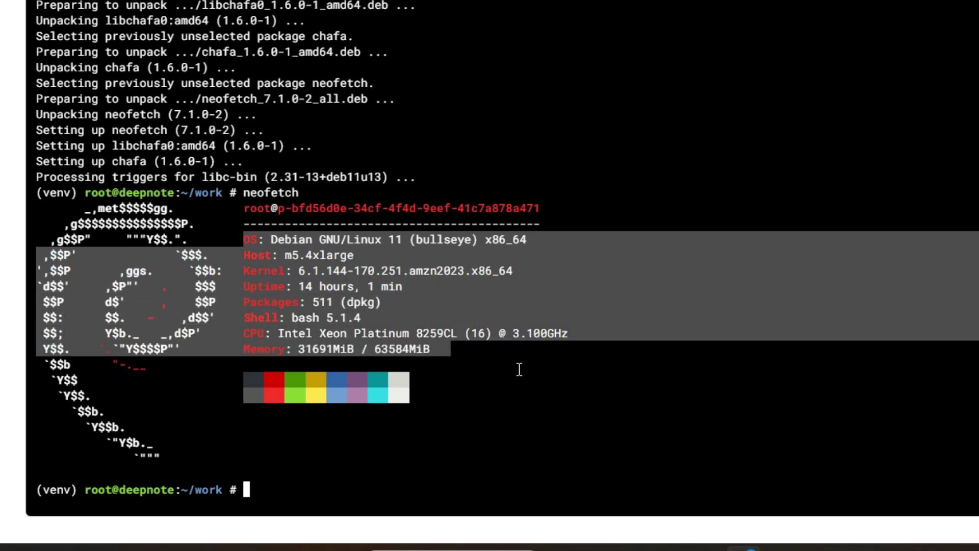
pyautogui.click(398, 332)
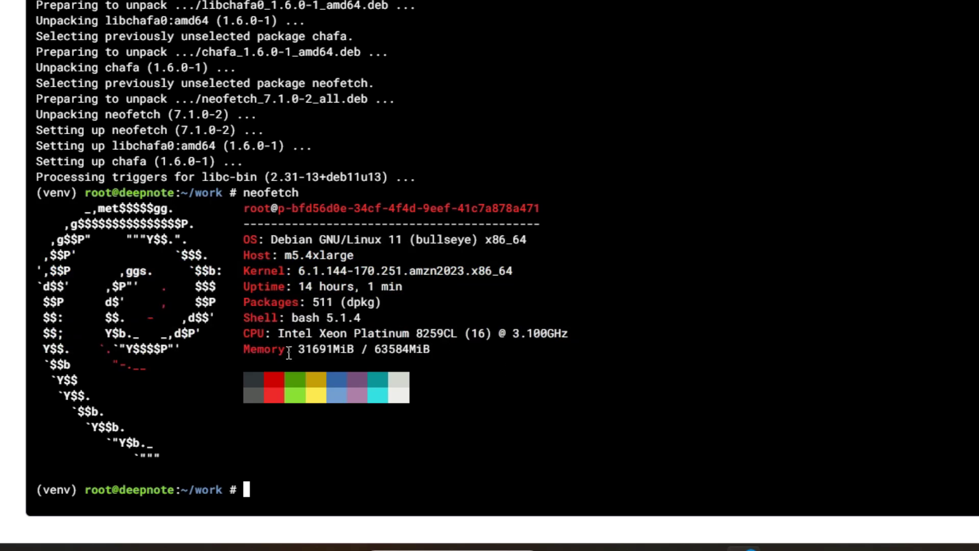
pyautogui.moveTo(295, 353); pyautogui.dragTo(348, 355)
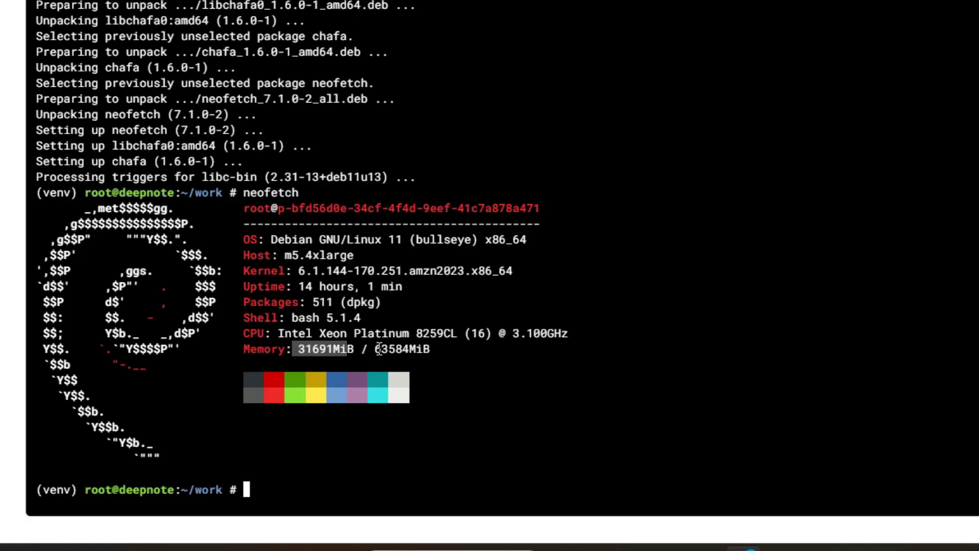
pyautogui.moveTo(370, 352); pyautogui.dragTo(423, 353)
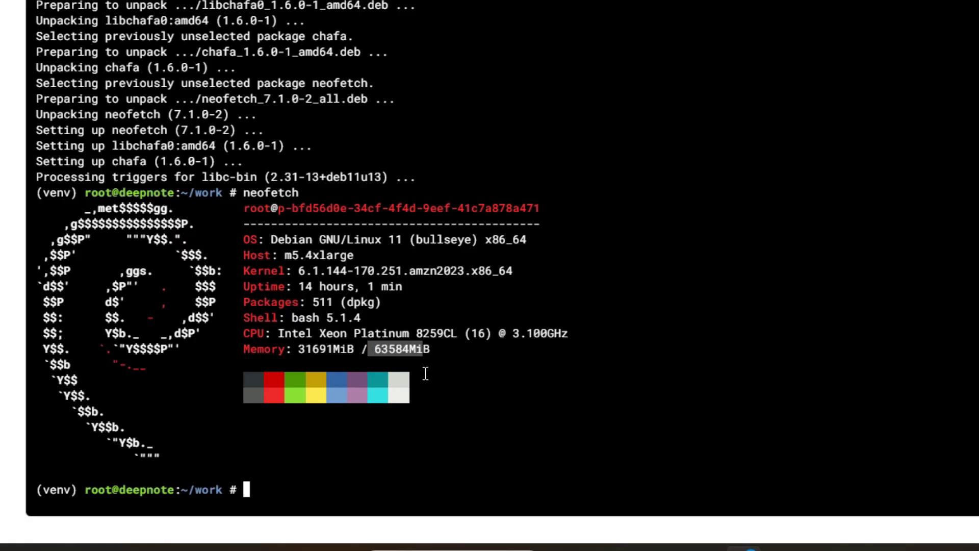
pyautogui.moveTo(270, 239); pyautogui.dragTo(408, 244)
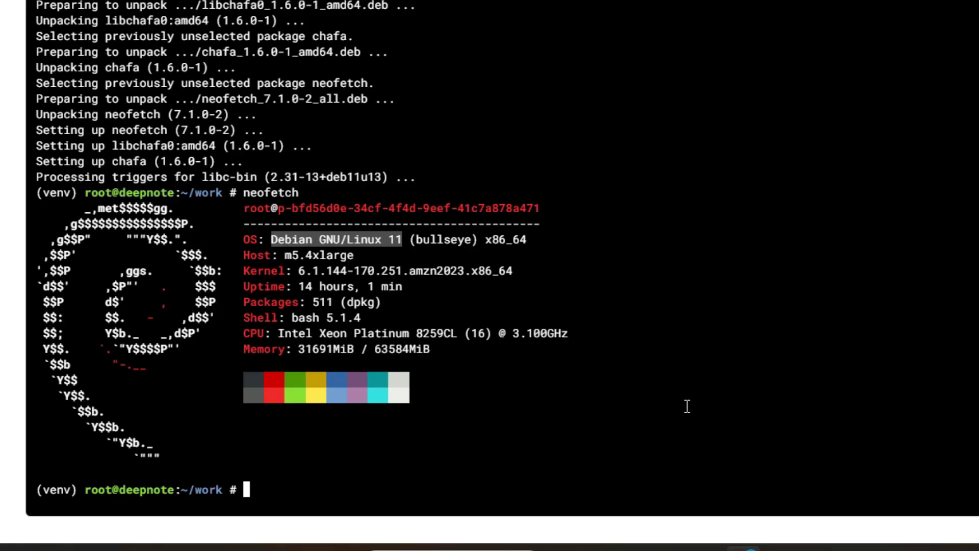
pyautogui.moveTo(749, 548)
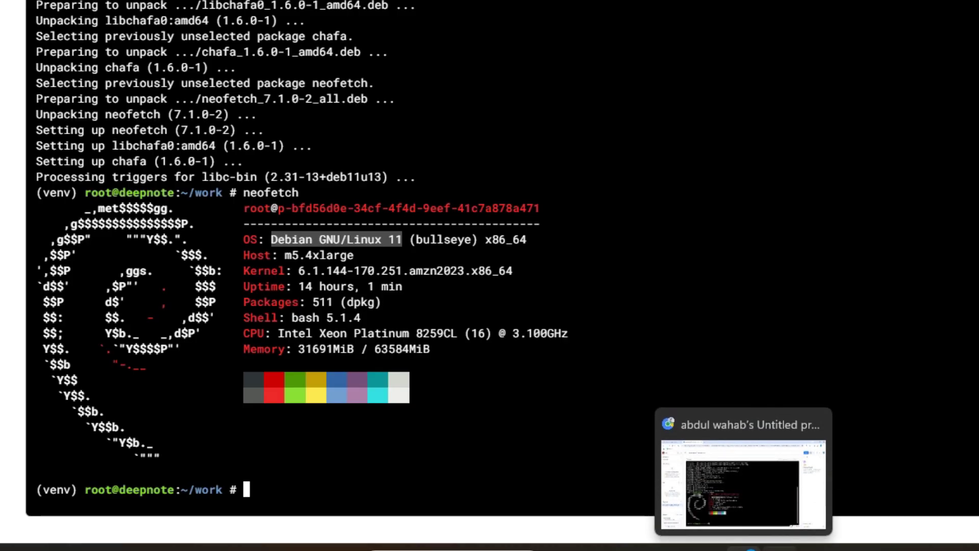
# - Switch to Notepad and remove the stray space after https: in the curl command's URL
pyautogui.click(780, 548)
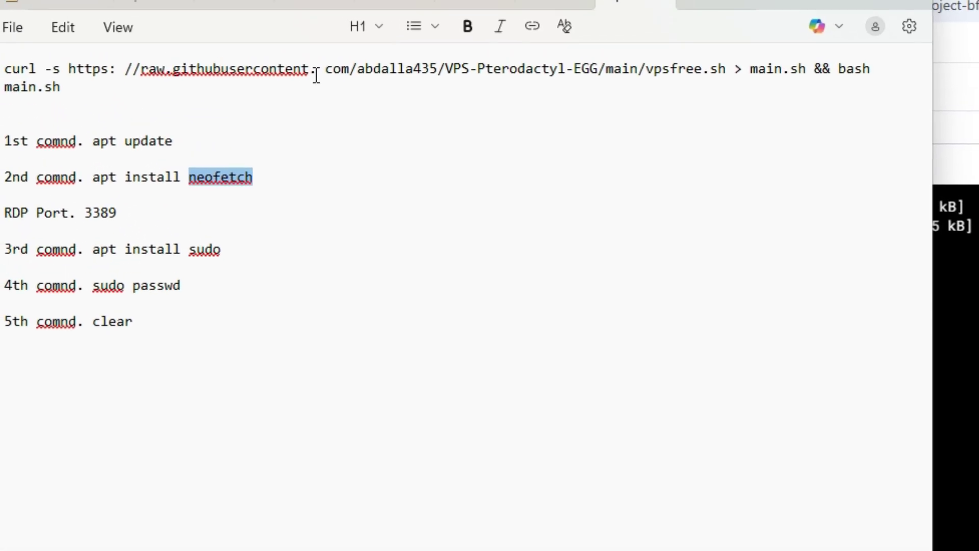
pyautogui.click(68, 86)
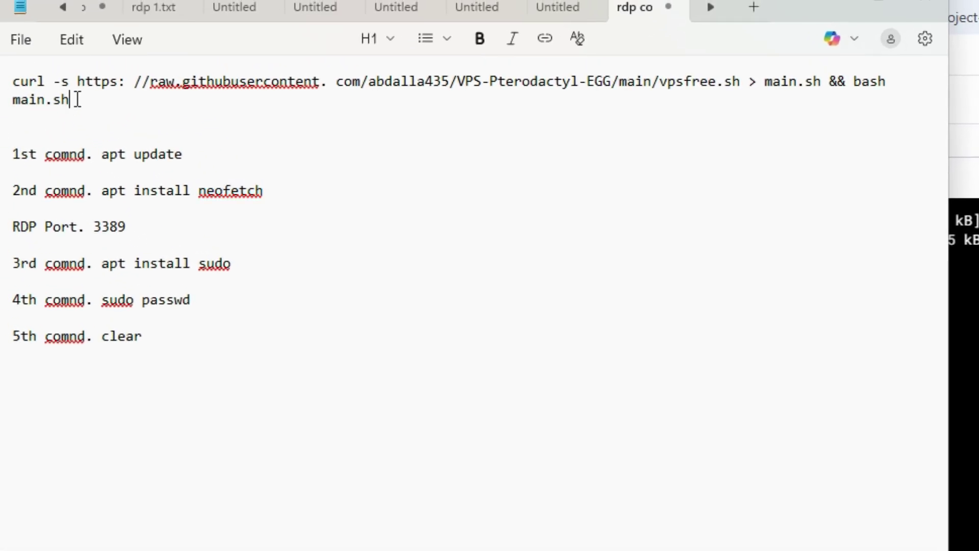
pyautogui.click(135, 80)
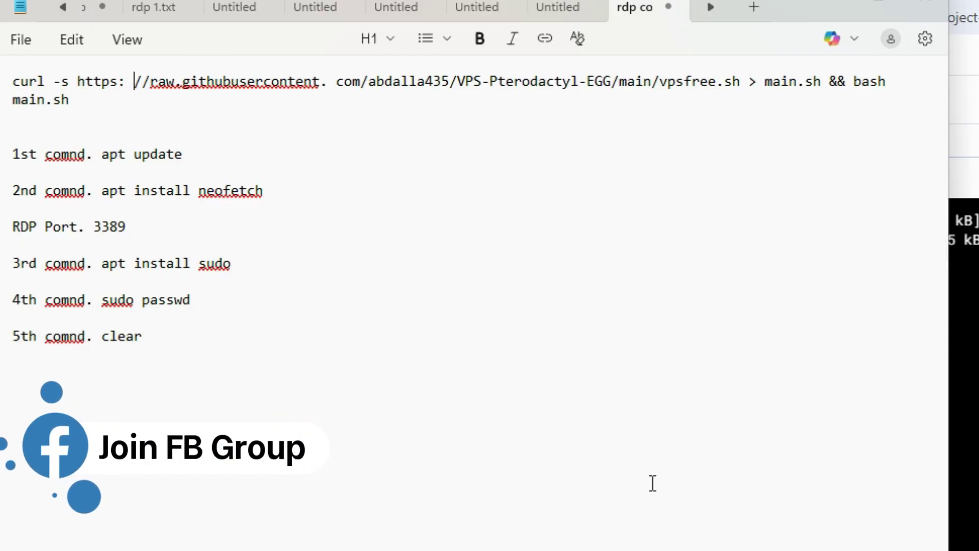
pyautogui.press('BackSpace')
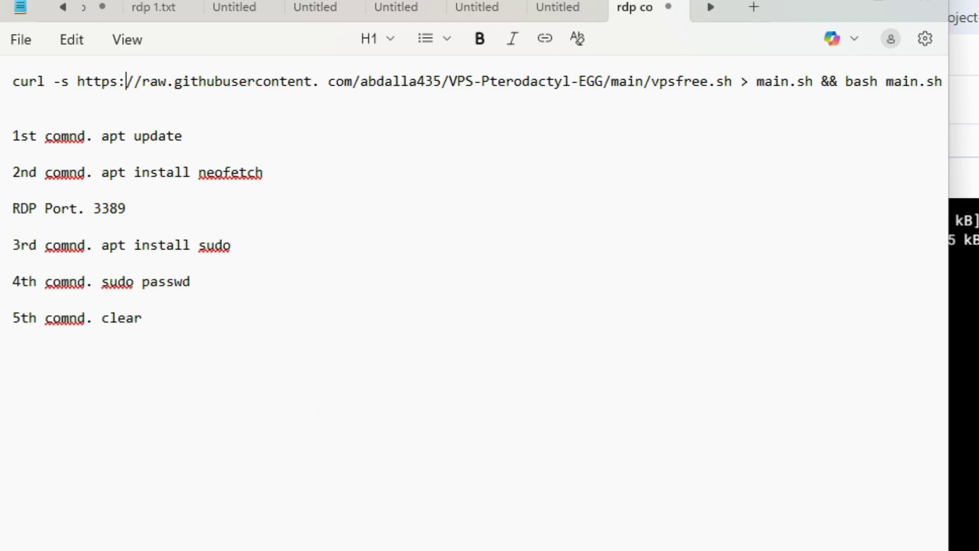
# - Remove the stray space before com in the curl command's raw.githubusercontent.com address
pyautogui.press('Right')
pyautogui.press('Right')
pyautogui.press('Right')
pyautogui.press('Right')
pyautogui.press('Right')
pyautogui.press('Right')
pyautogui.press('Right')
pyautogui.press('Right')
pyautogui.press('Right')
pyautogui.press('Right')
pyautogui.press('Right')
pyautogui.press('Right')
pyautogui.press('Right')
pyautogui.press('Right')
pyautogui.press('Right')
pyautogui.press('Right')
pyautogui.press('Right')
pyautogui.press('Right')
pyautogui.press('Right')
pyautogui.press('Right')
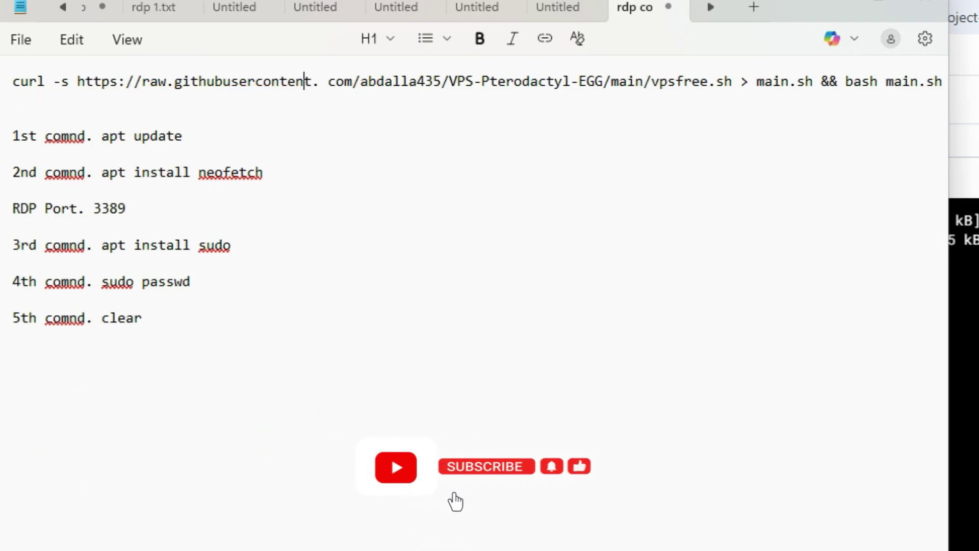
pyautogui.press('Right')
pyautogui.press('Right')
pyautogui.press('Right')
pyautogui.press('BackSpace')
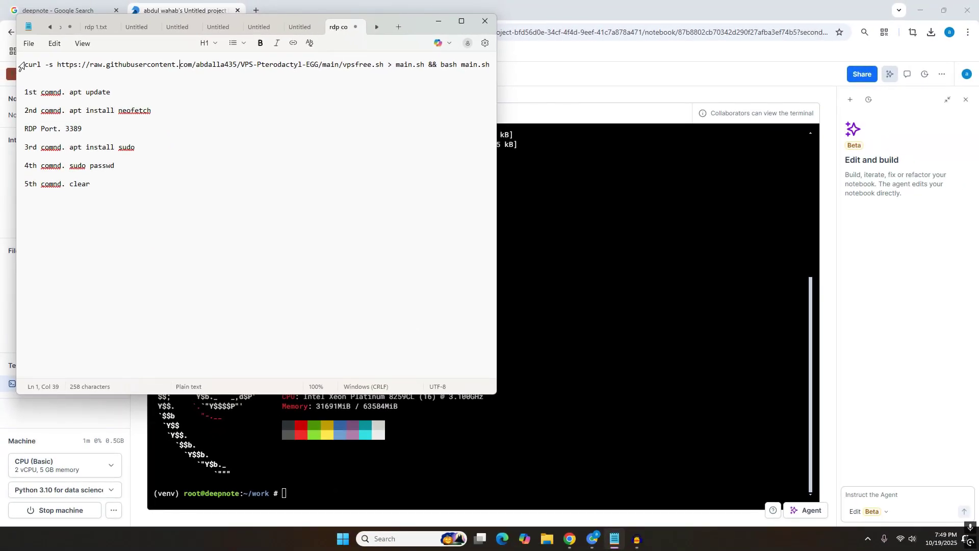
# - Copy the whole corrected curl command from Notepad and paste it into the Deepnote terminal
pyautogui.moveTo(26, 64); pyautogui.dragTo(452, 70)
pyautogui.hotkey('ctrl', 'c')
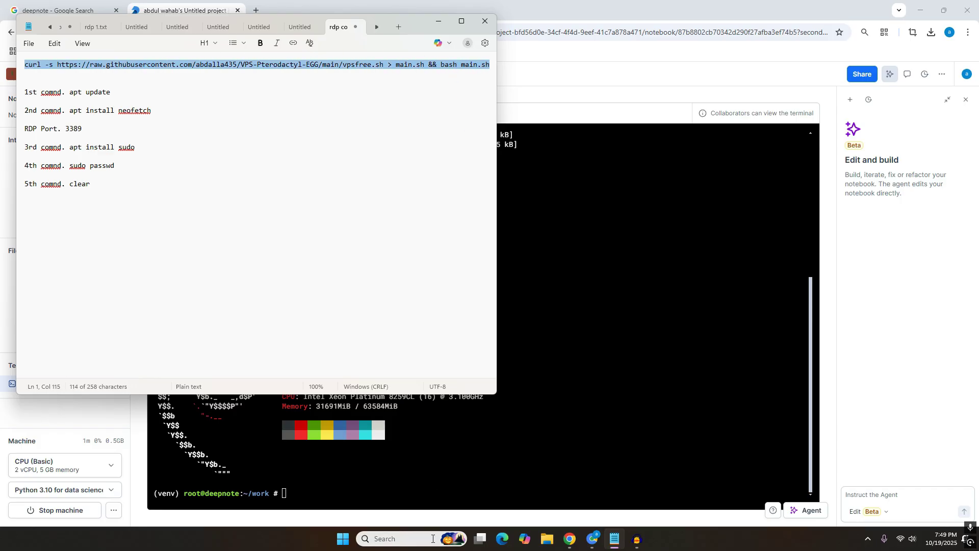
pyautogui.rightClick(327, 491)
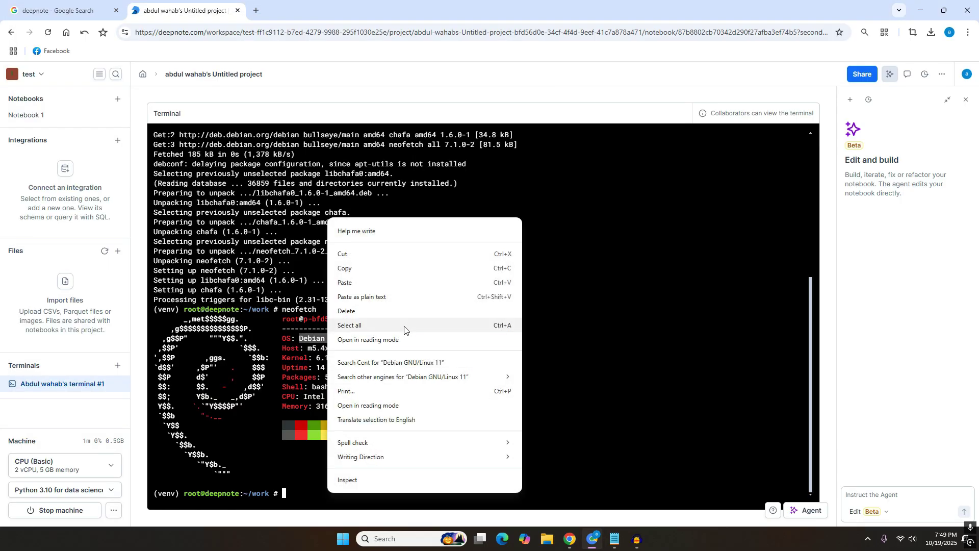
pyautogui.click(424, 283)
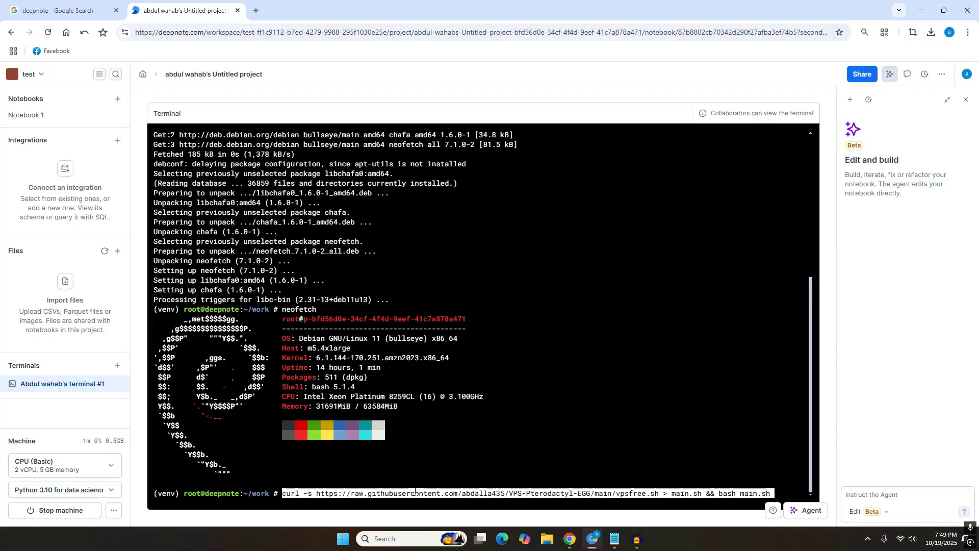
# - Run the pasted vpsfree.sh command and choose option 1, LXDE - XRDP, in the script's menu
pyautogui.press('Return')
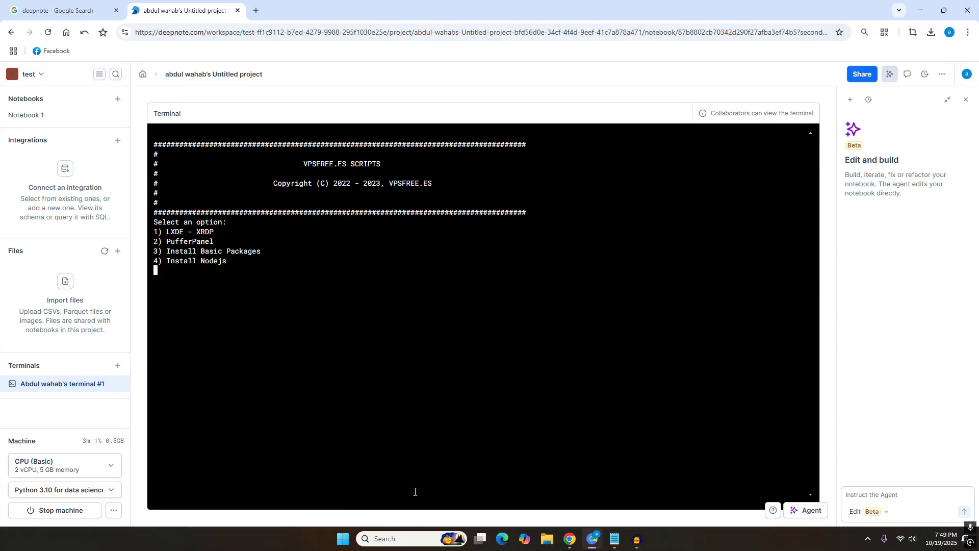
pyautogui.write('1')
pyautogui.press('Return')
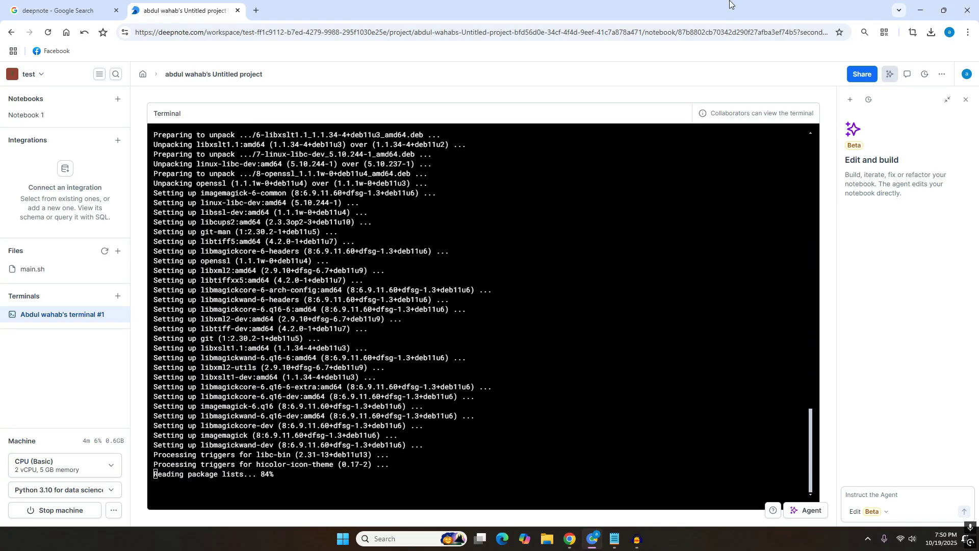
pyautogui.click(569, 539)
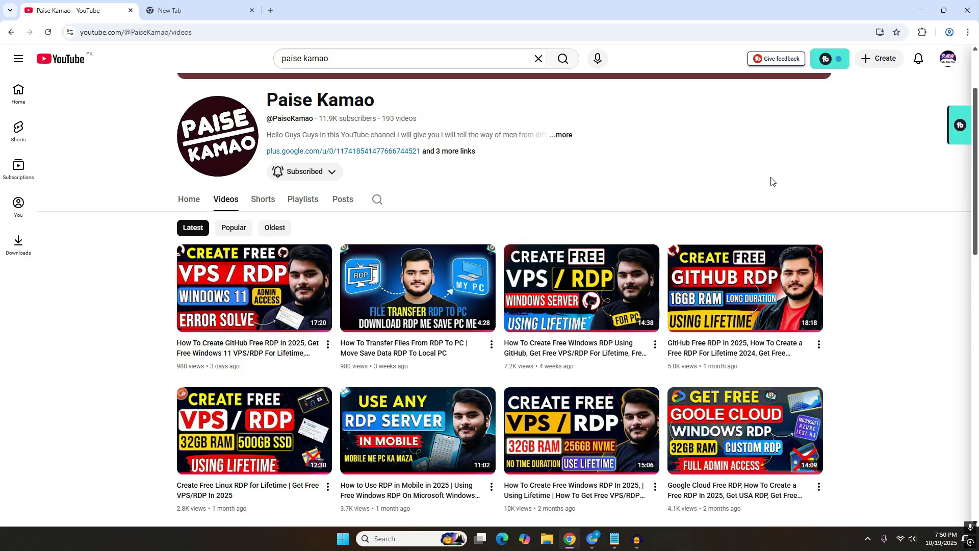
pyautogui.moveTo(198, 309)
pyautogui.click(926, 4)
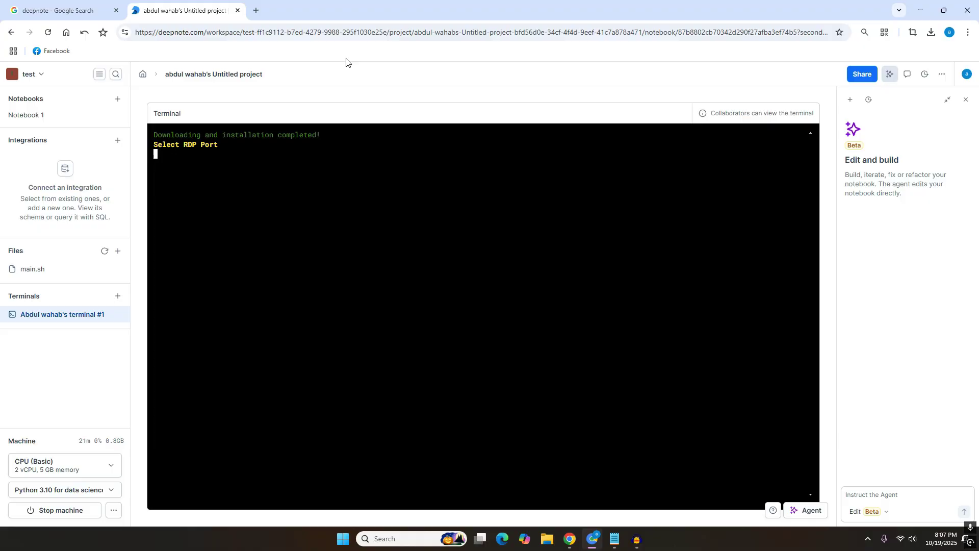
# - Switch to Notepad and copy the RDP port number 3389
pyautogui.moveTo(614, 539)
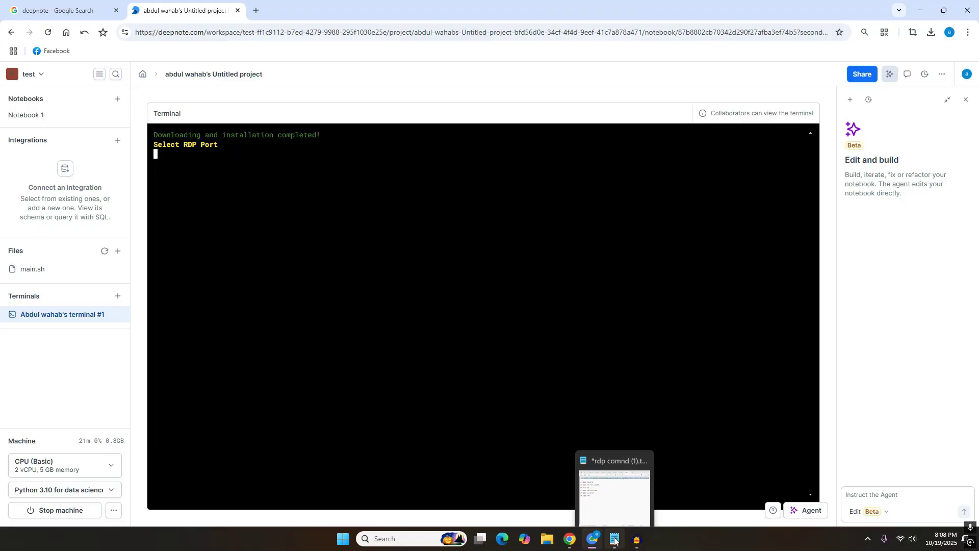
pyautogui.click(614, 482)
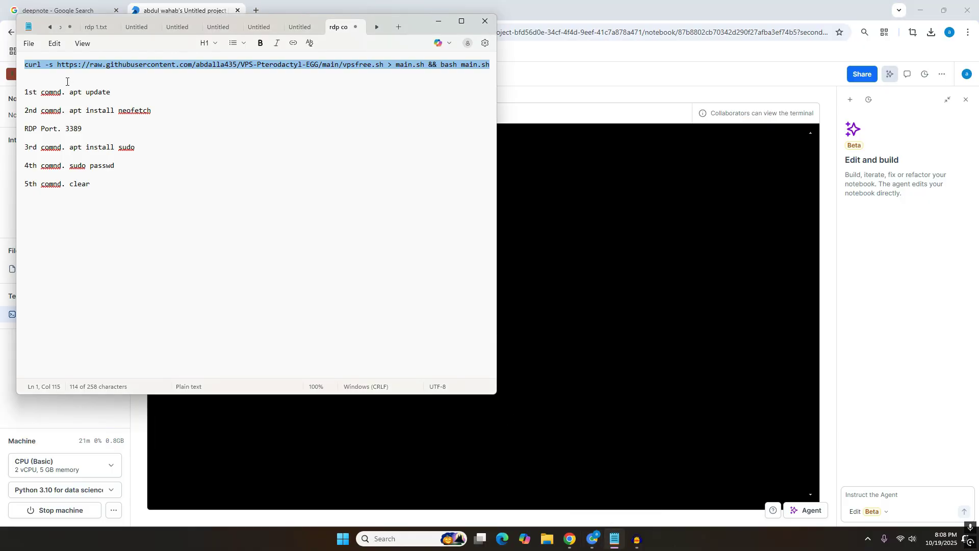
pyautogui.doubleClick(74, 129)
pyautogui.rightClick(74, 130)
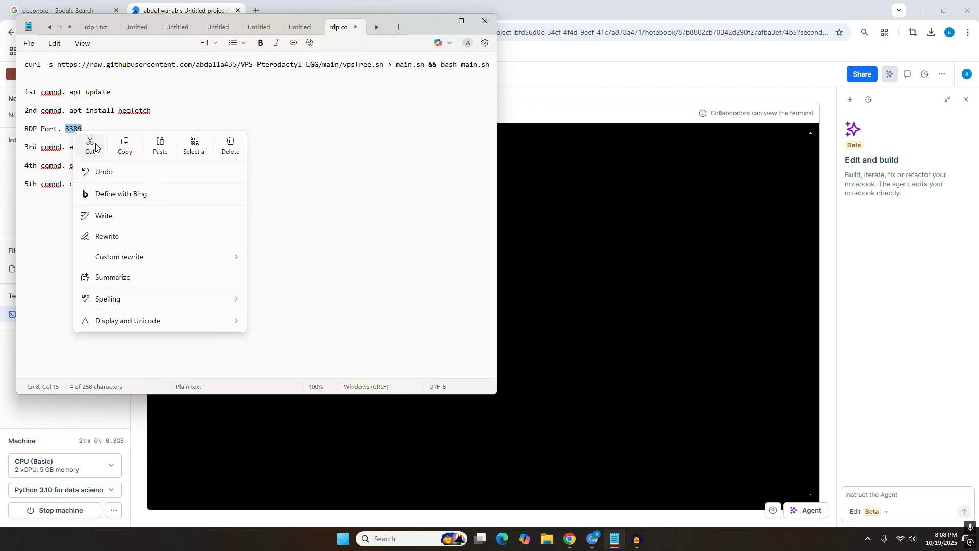
pyautogui.click(126, 146)
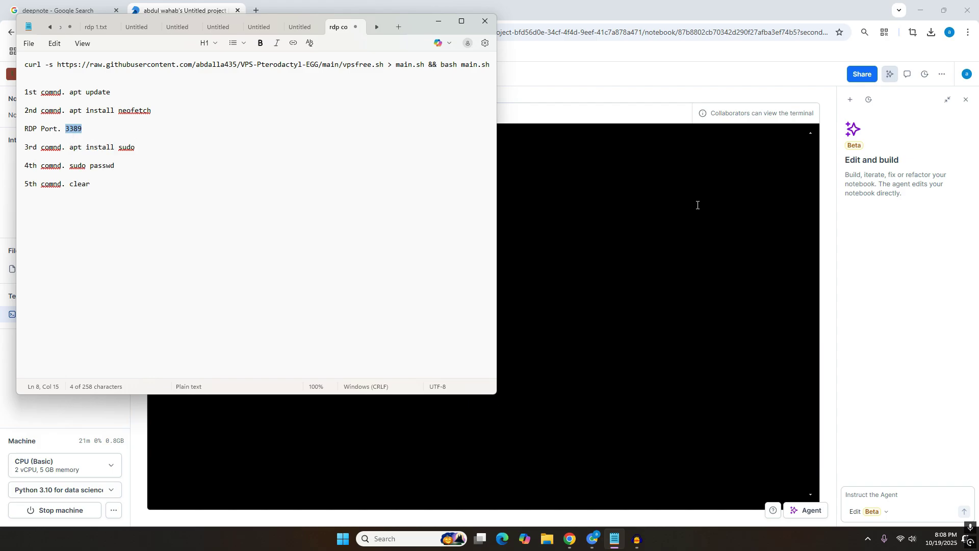
# - Paste 3389 into the Deepnote terminal as the RDP port and submit it
pyautogui.click(656, 224)
pyautogui.rightClick(212, 184)
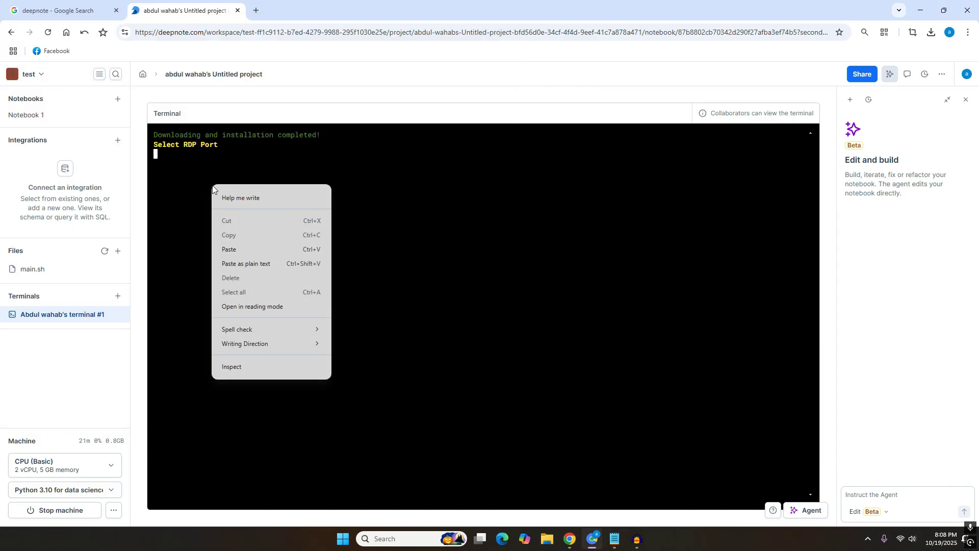
pyautogui.click(243, 249)
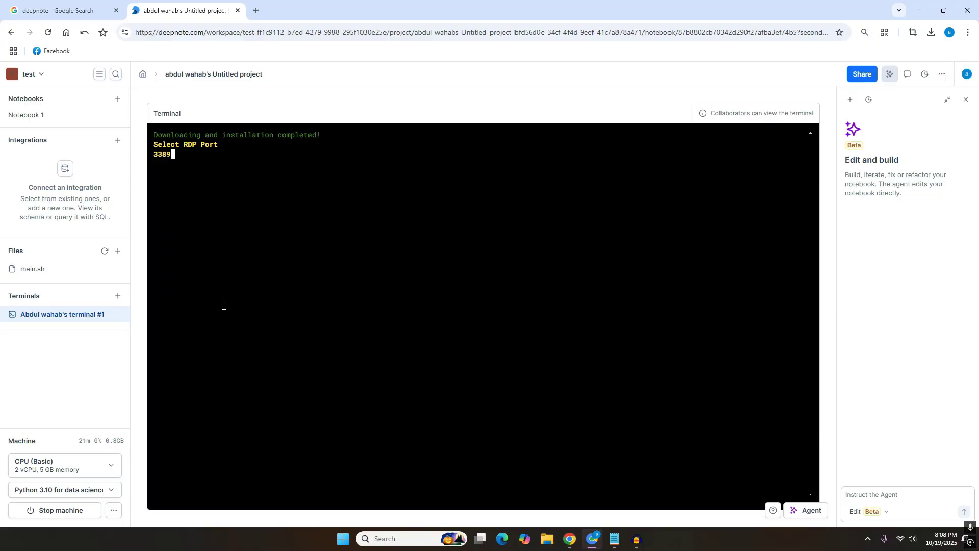
pyautogui.press('Return')
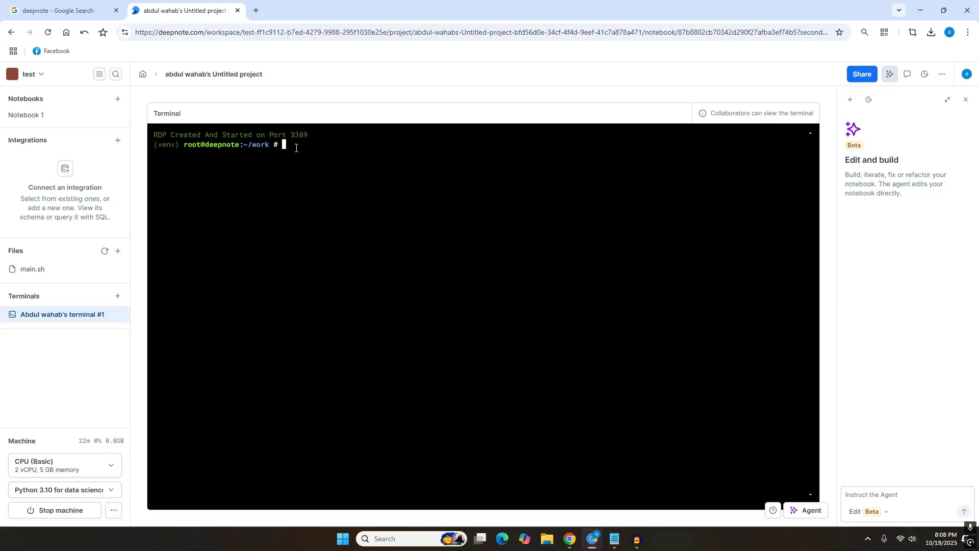
# - Switch to Notepad and copy the third command, apt install sudo
pyautogui.click(613, 538)
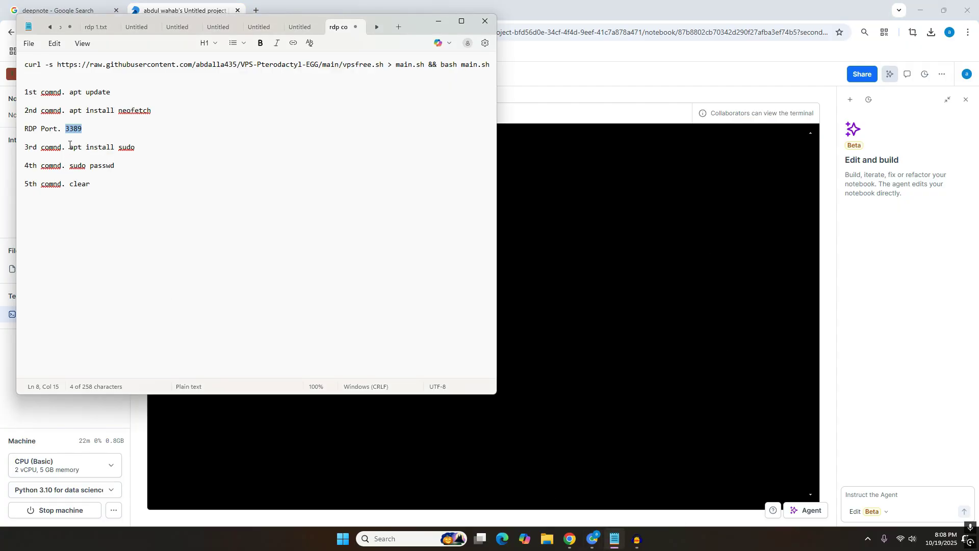
pyautogui.moveTo(69, 148); pyautogui.dragTo(137, 148)
pyautogui.hotkey('ctrl', 'c')
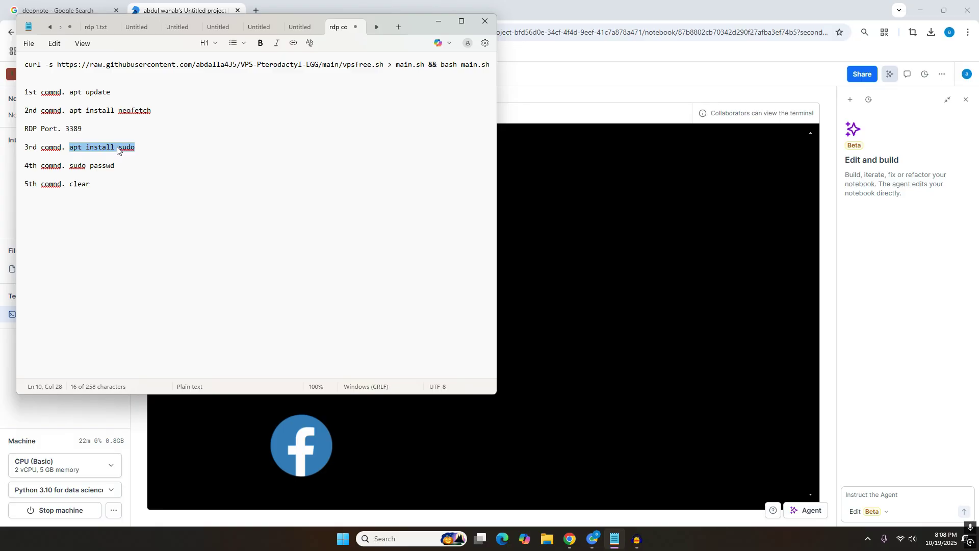
pyautogui.rightClick(117, 148)
pyautogui.click(117, 167)
# - Paste apt install sudo into the Deepnote terminal and run it
pyautogui.click(509, 221)
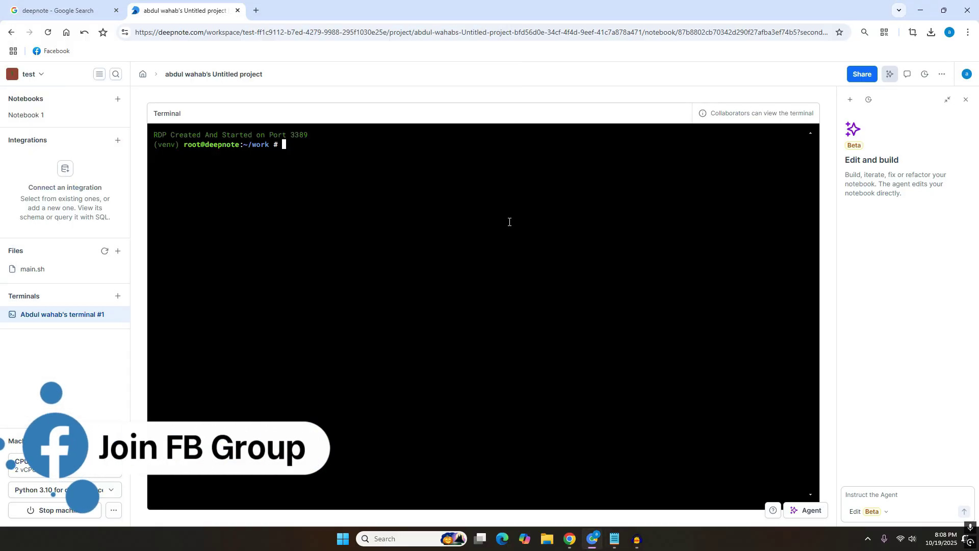
pyautogui.rightClick(345, 193)
pyautogui.click(384, 256)
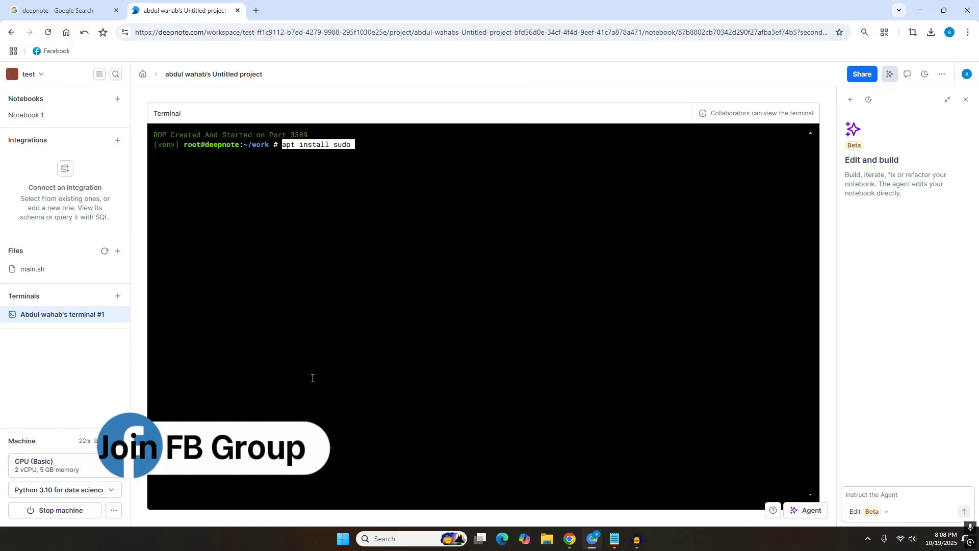
pyautogui.press('Return')
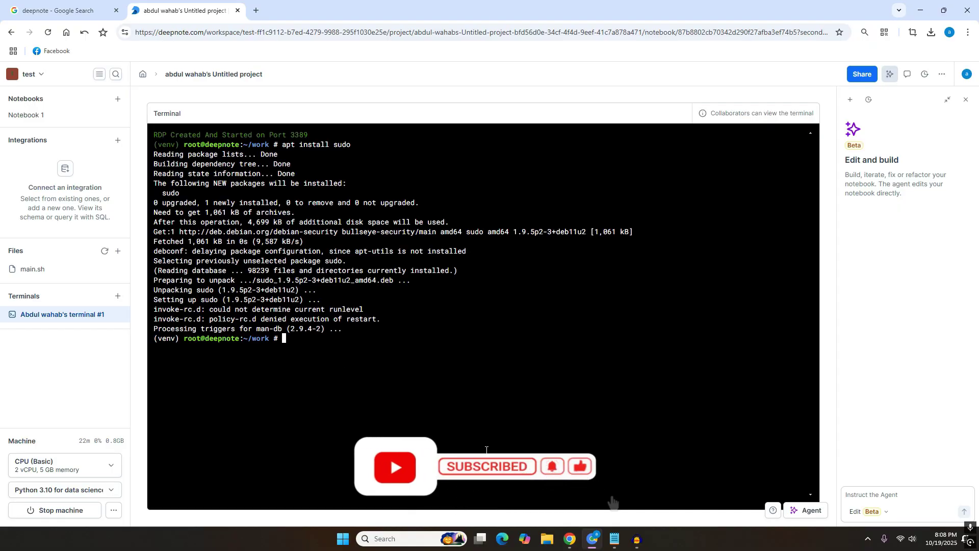
# - Switch to Notepad and copy the fourth command, sudo passwd
pyautogui.click(611, 540)
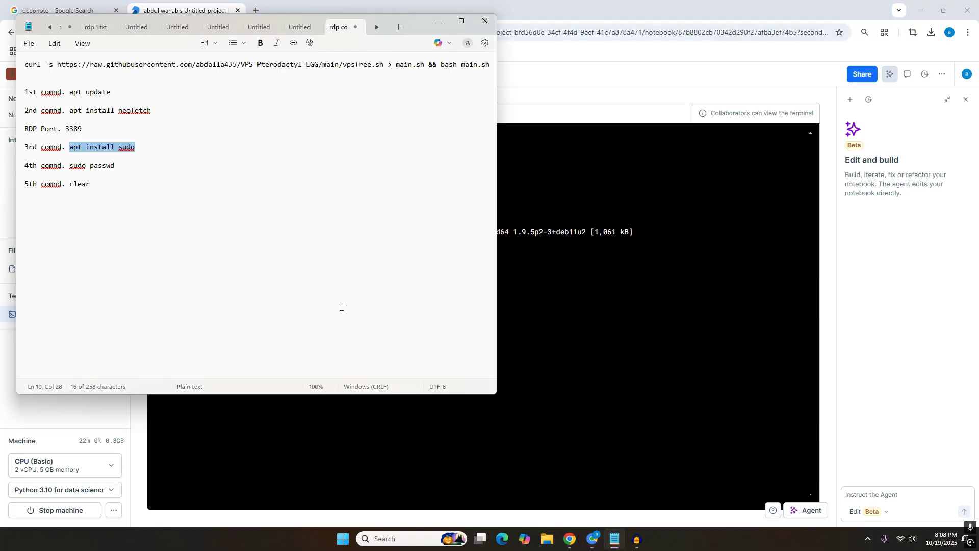
pyautogui.click(71, 164)
pyautogui.moveTo(71, 165); pyautogui.dragTo(115, 165)
pyautogui.rightClick(102, 164)
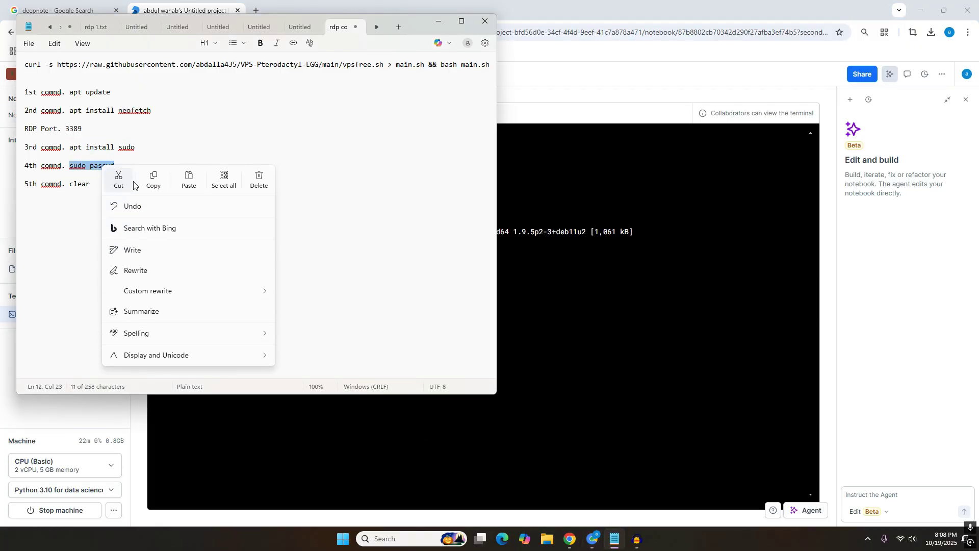
pyautogui.click(153, 182)
# - Paste sudo passwd into the Deepnote terminal and run it
pyautogui.click(398, 405)
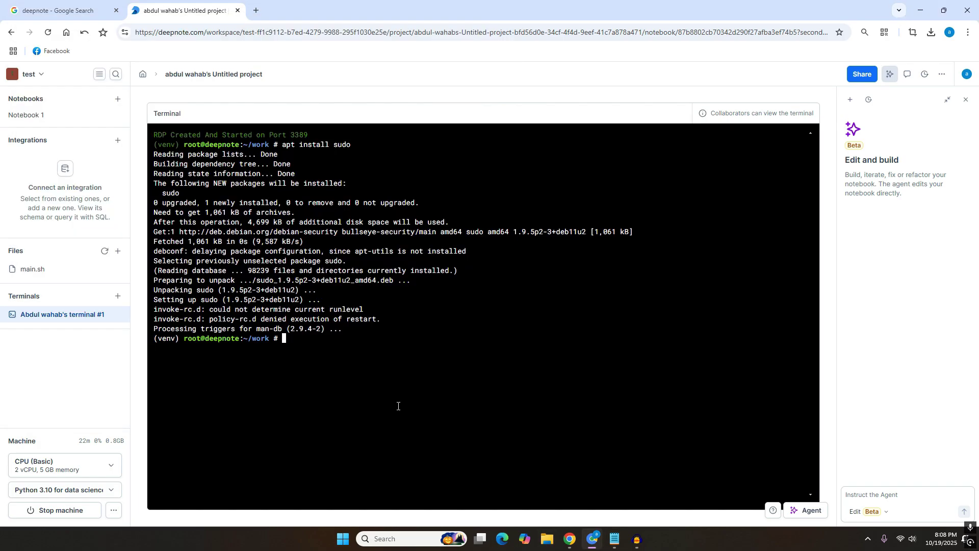
pyautogui.rightClick(362, 377)
pyautogui.click(418, 263)
pyautogui.press('Return')
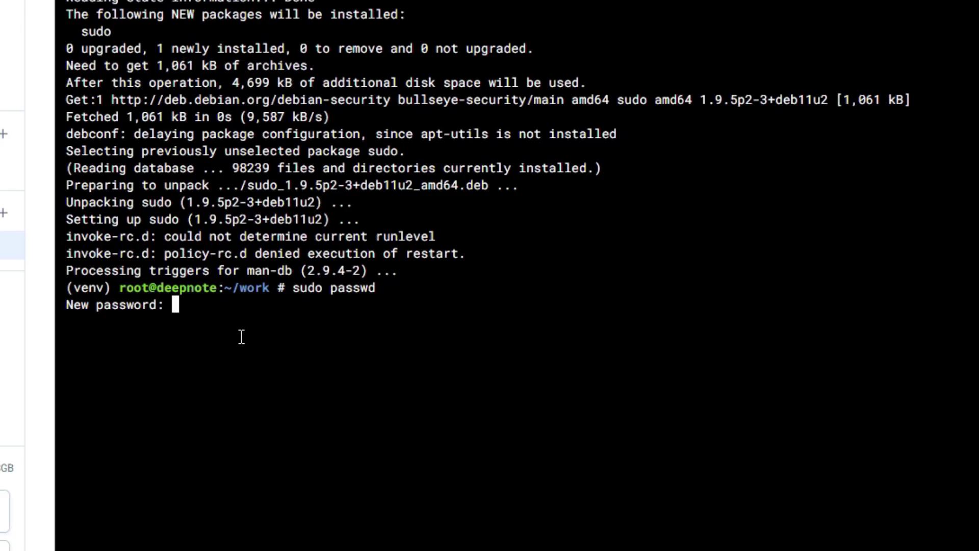
# - Enter the new root password, retype it to confirm, and check the resulting terminal message
pyautogui.press('Return')
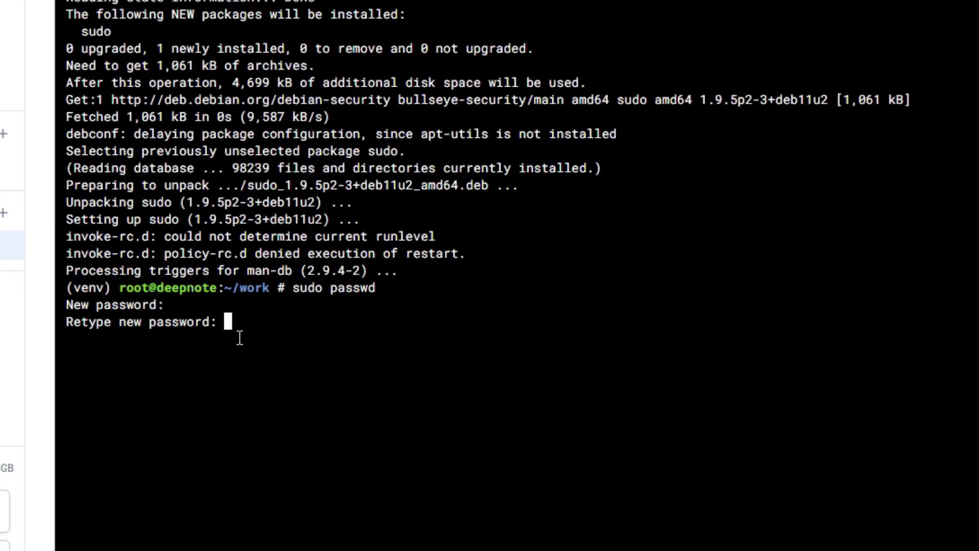
pyautogui.press('Return')
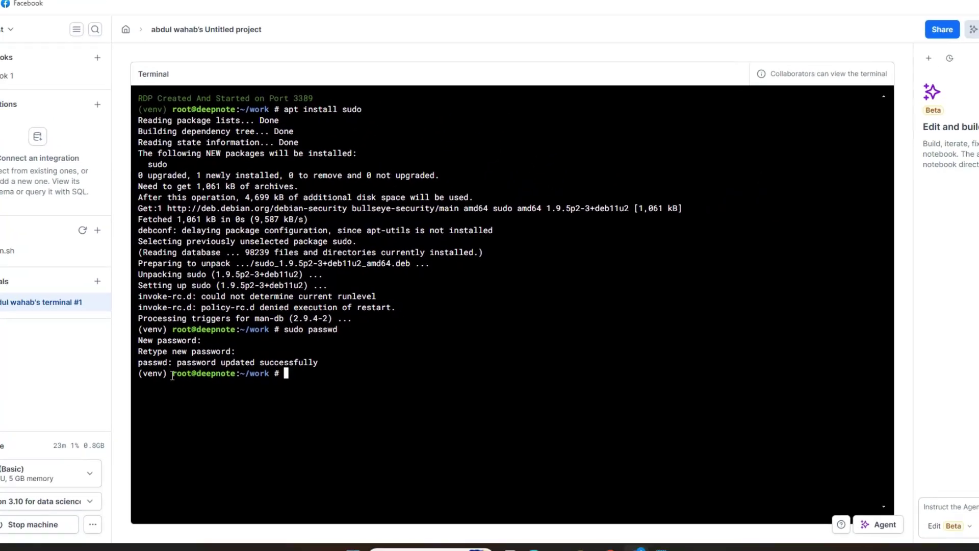
pyautogui.moveTo(176, 363); pyautogui.dragTo(311, 365)
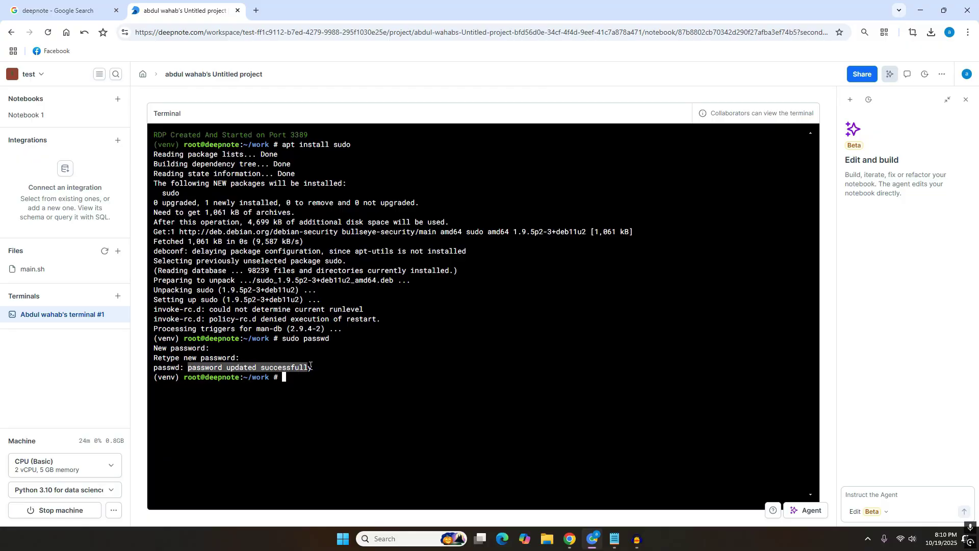
pyautogui.click(326, 382)
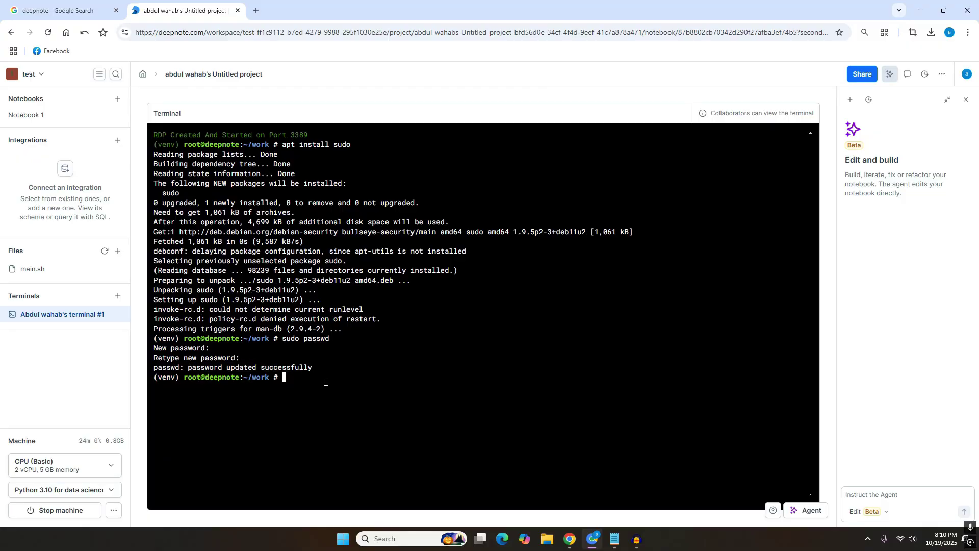
# - Switch to Notepad and copy the fifth command, clear
pyautogui.click(616, 544)
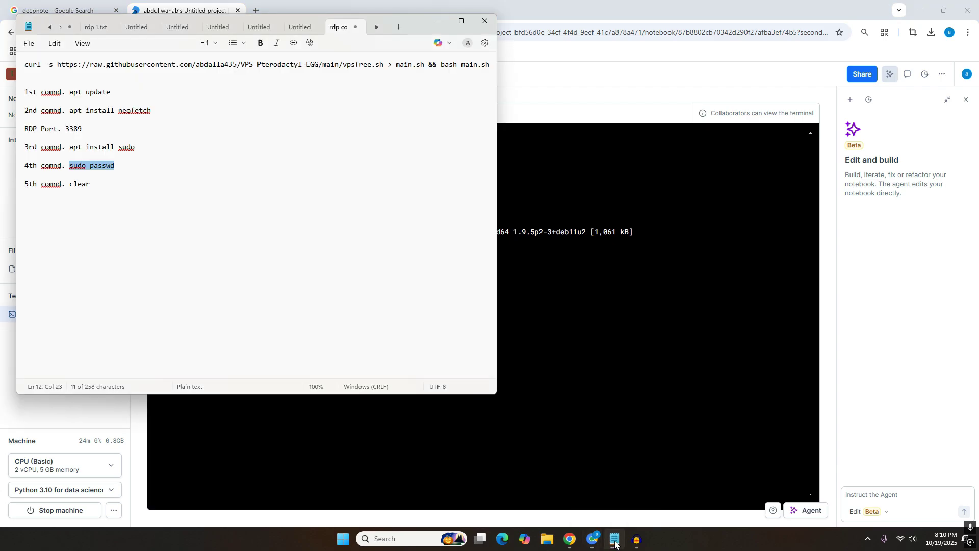
pyautogui.doubleClick(75, 186)
pyautogui.rightClick(75, 190)
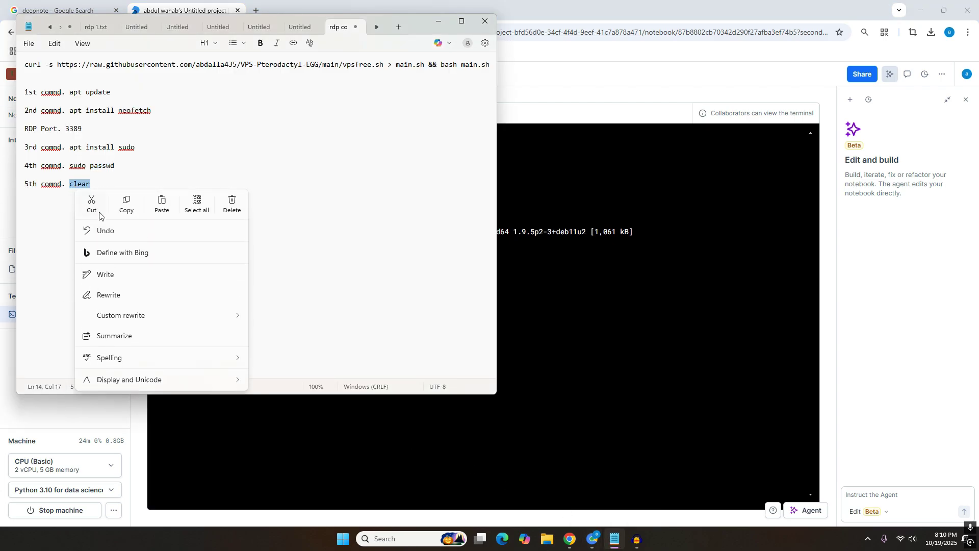
pyautogui.click(126, 205)
# - Return to the Deepnote terminal, paste the clear command and run it
pyautogui.click(345, 465)
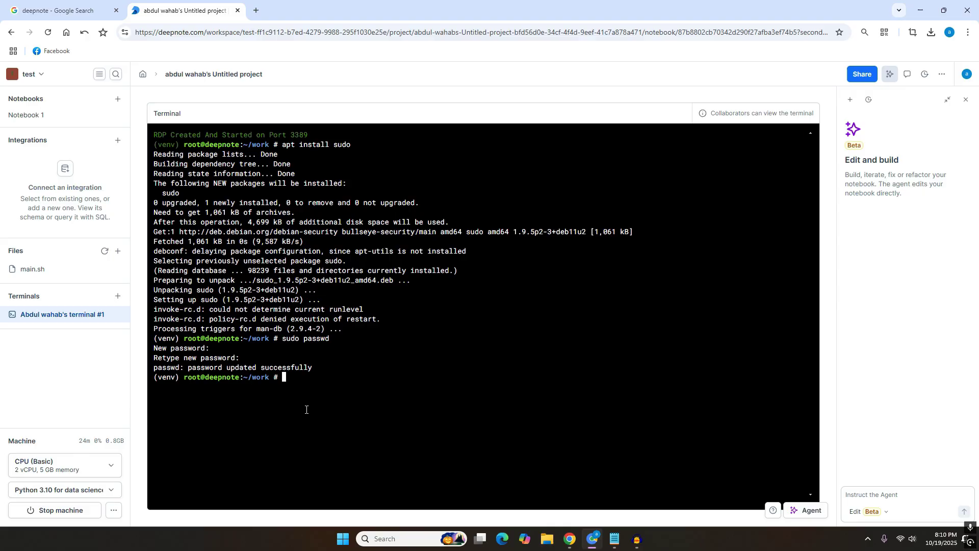
pyautogui.rightClick(301, 390)
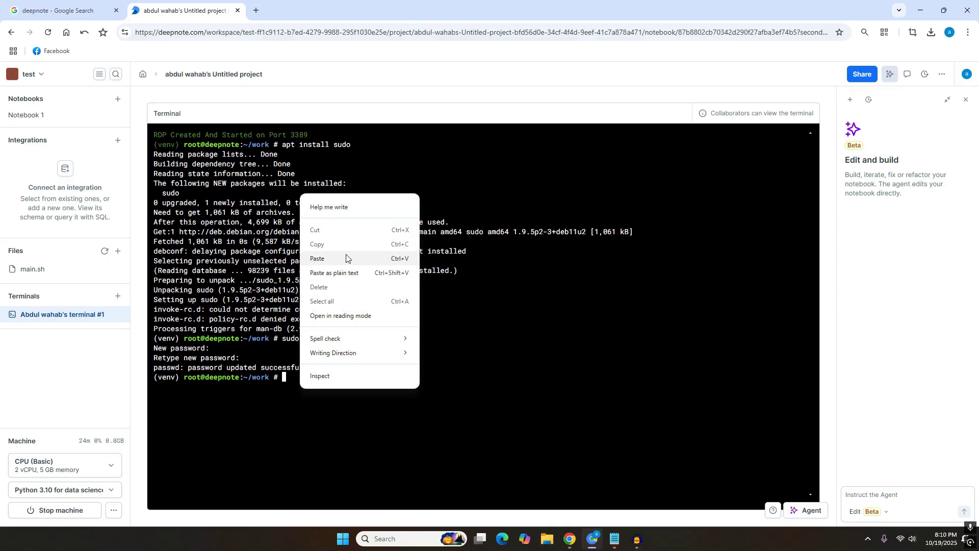
pyautogui.click(327, 258)
pyautogui.press('Return')
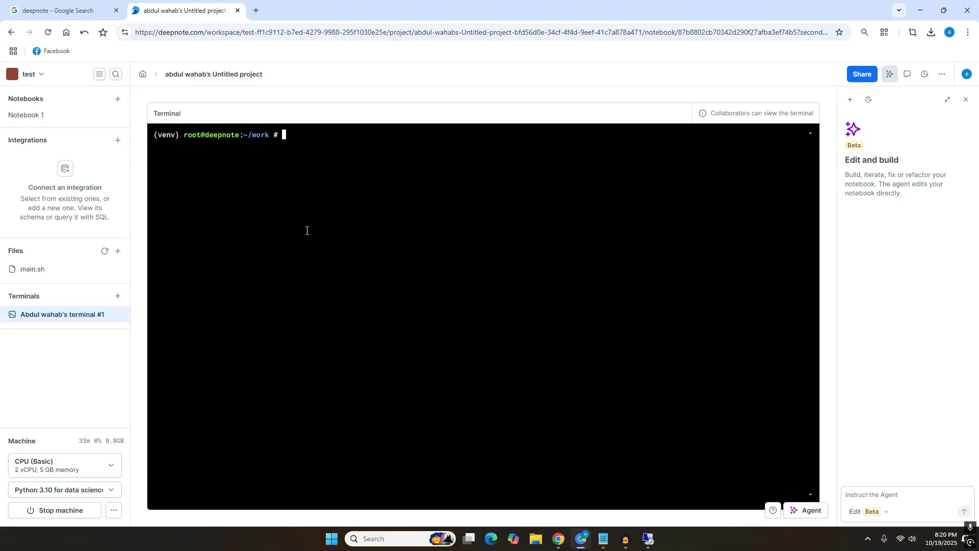
# - Search Google for pinggy in the existing search page and open the Pinggy homepage result separately
pyautogui.click(57, 7)
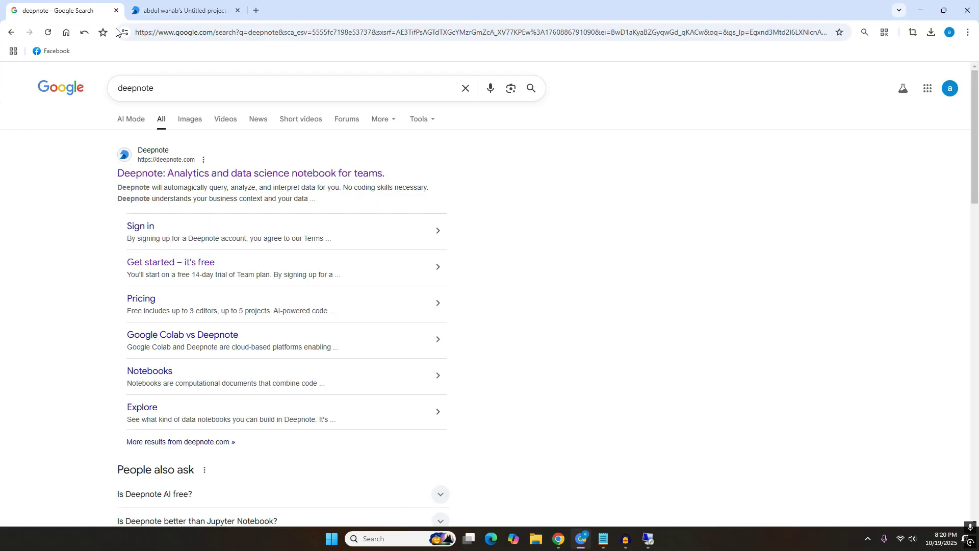
pyautogui.click(465, 89)
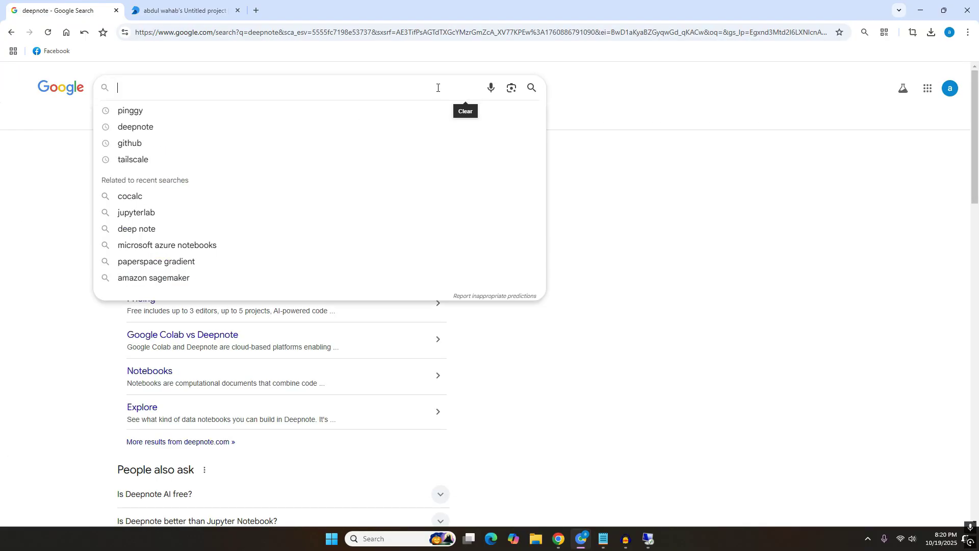
pyautogui.click(147, 116)
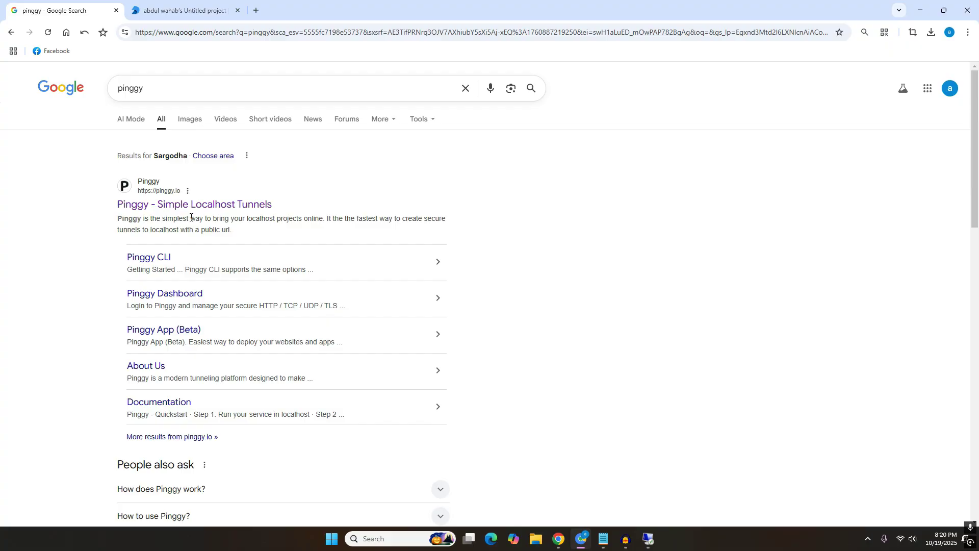
pyautogui.rightClick(180, 205)
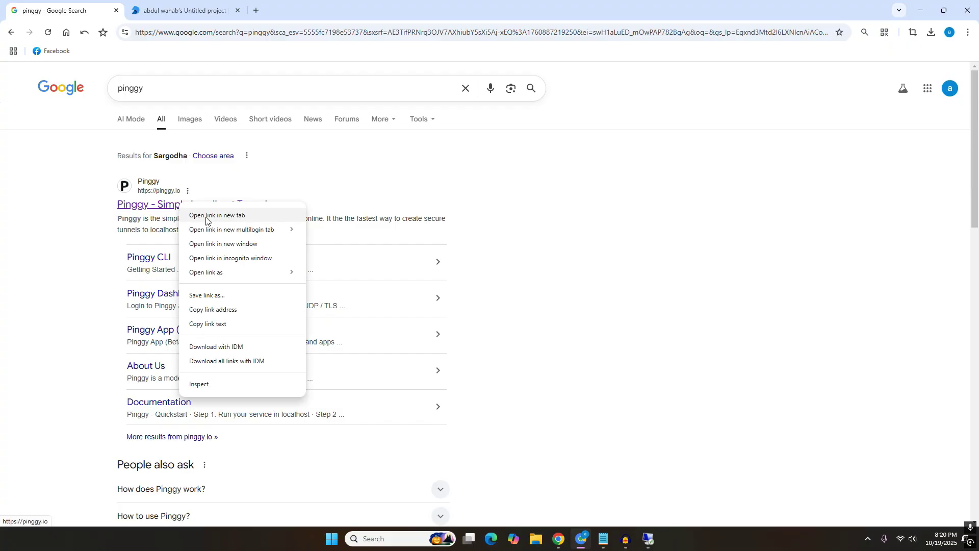
pyautogui.click(190, 214)
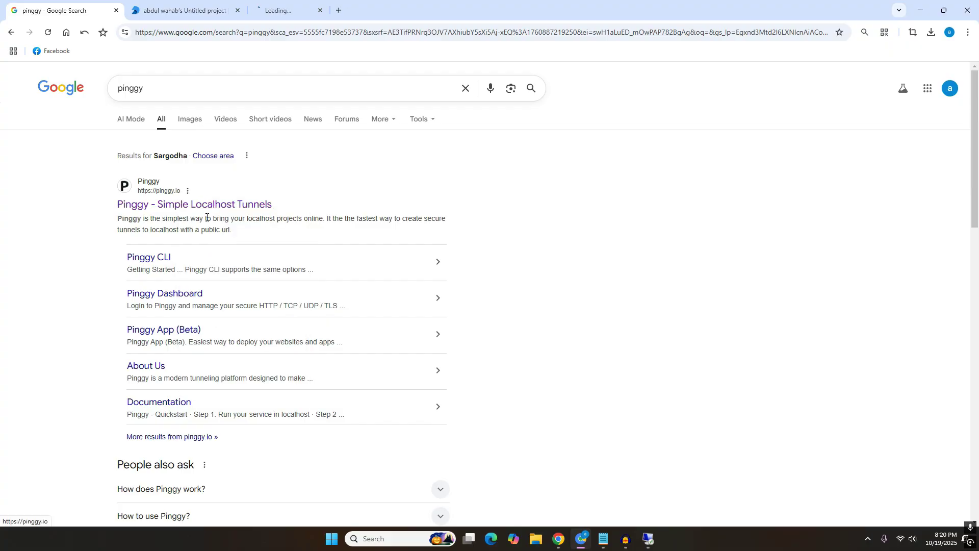
pyautogui.click(286, 5)
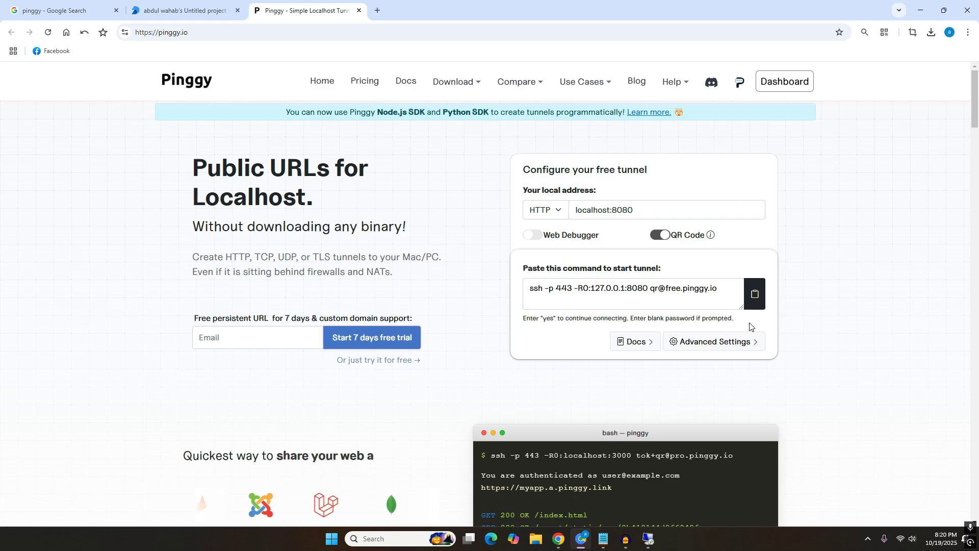
# - Open Pinggy's advanced tunnel configuration, choose a TCP tunnel and set its local port to 3389, the RDP port from the Notepad notes
pyautogui.click(712, 342)
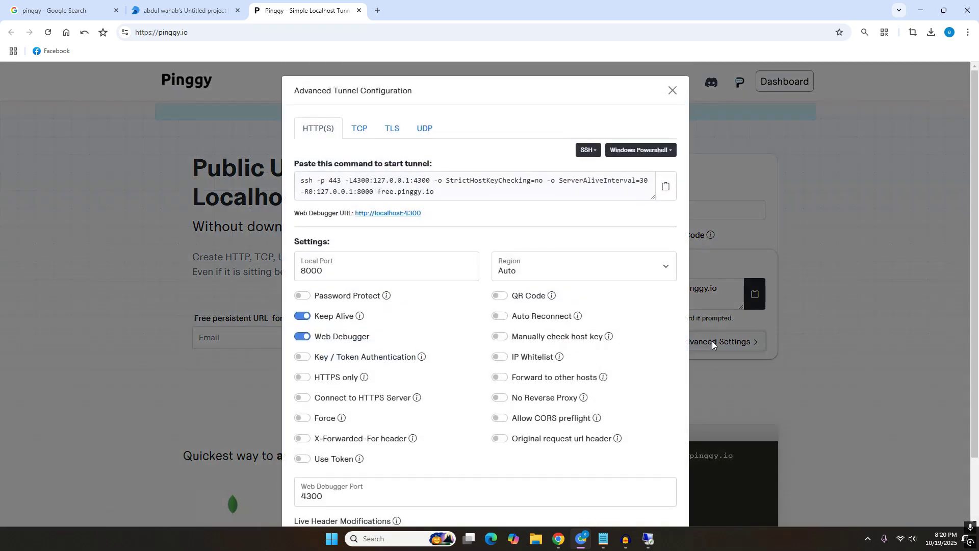
pyautogui.click(364, 130)
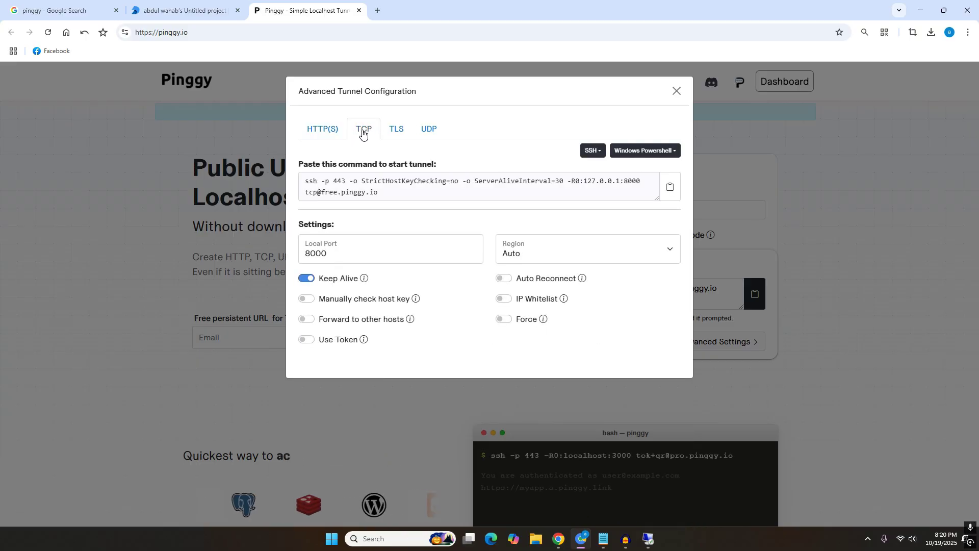
pyautogui.click(333, 256)
pyautogui.hotkey('ctrl', 'a')
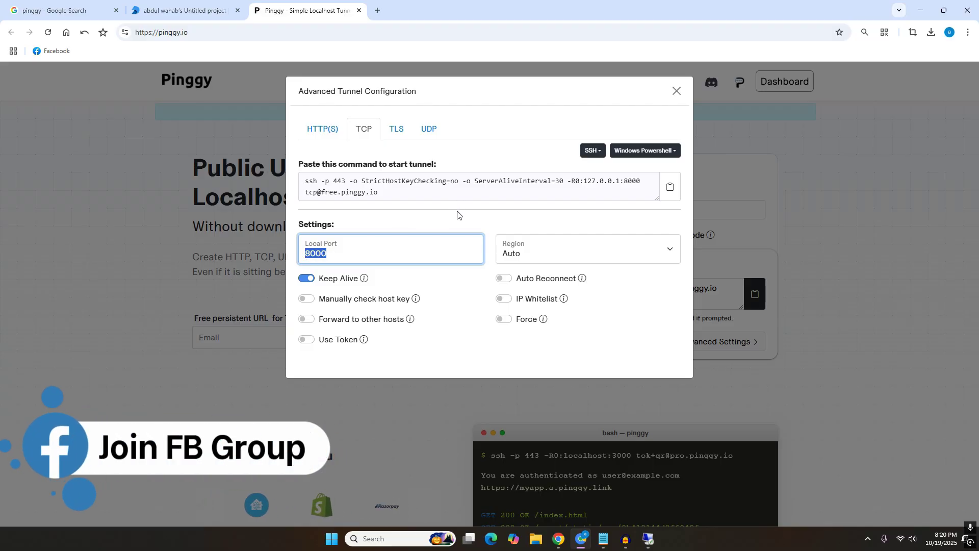
pyautogui.click(603, 538)
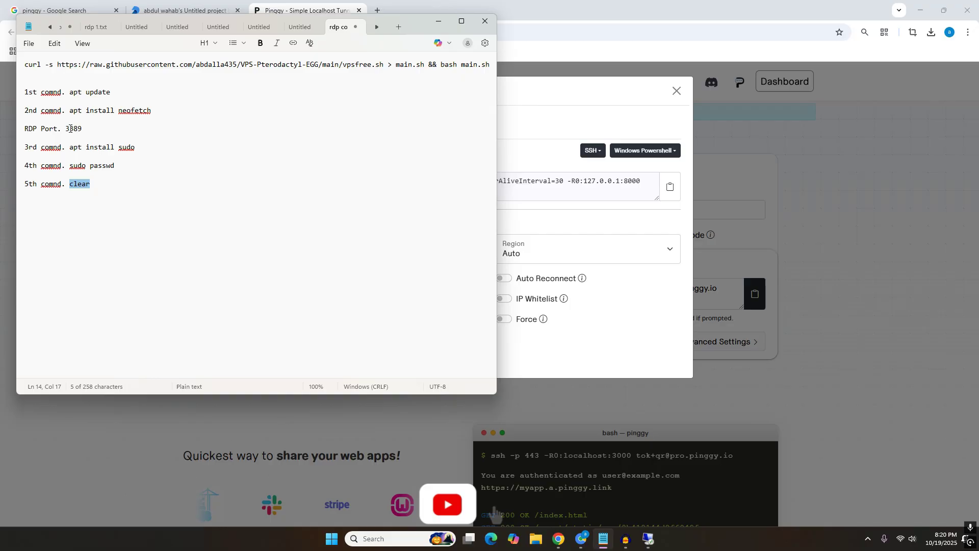
pyautogui.hotkey('alt', 'Tab')
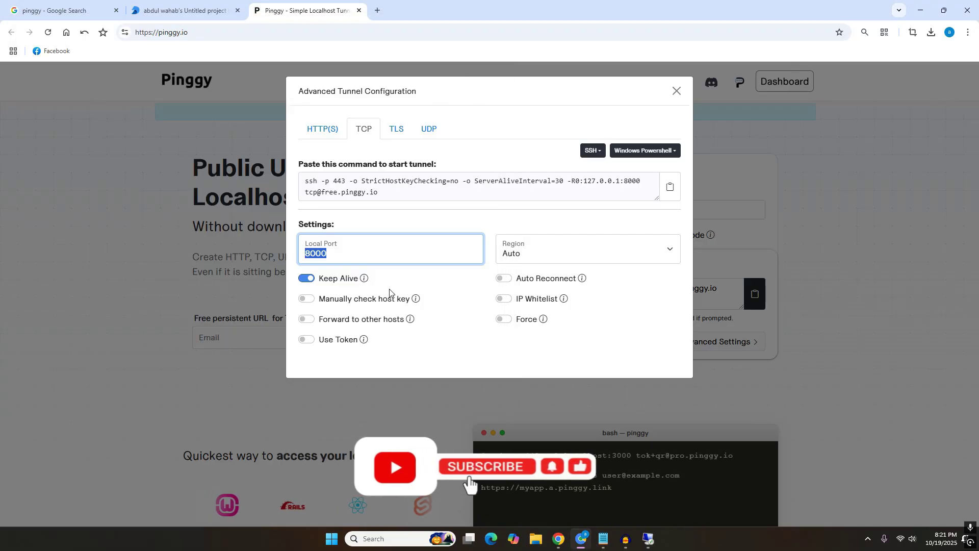
pyautogui.write('33')
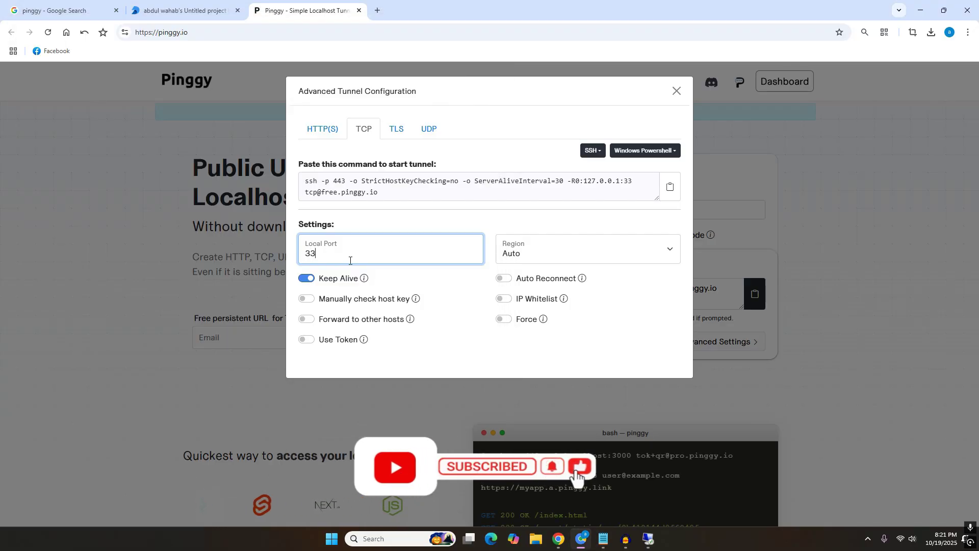
pyautogui.write('89')
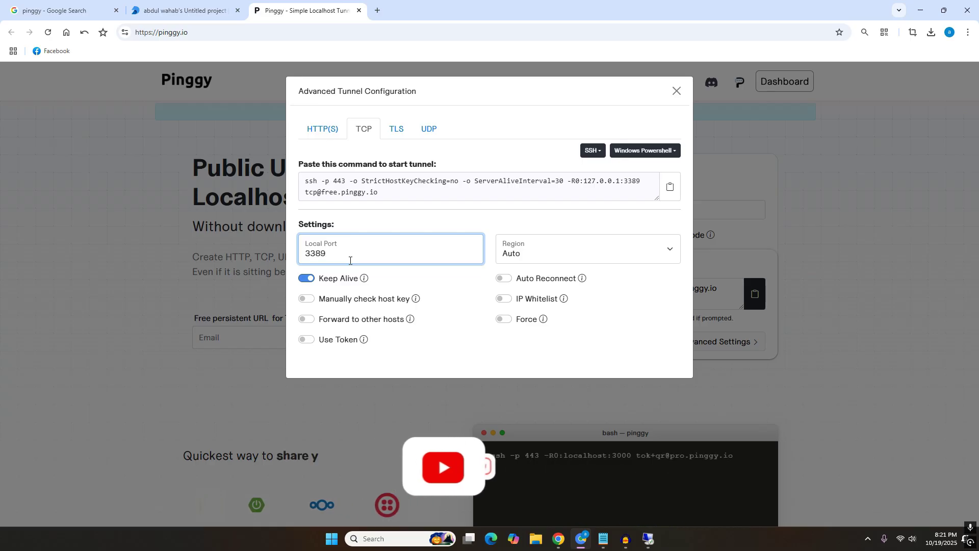
# - Set the TCP tunnel's region to Asia
pyautogui.click(639, 252)
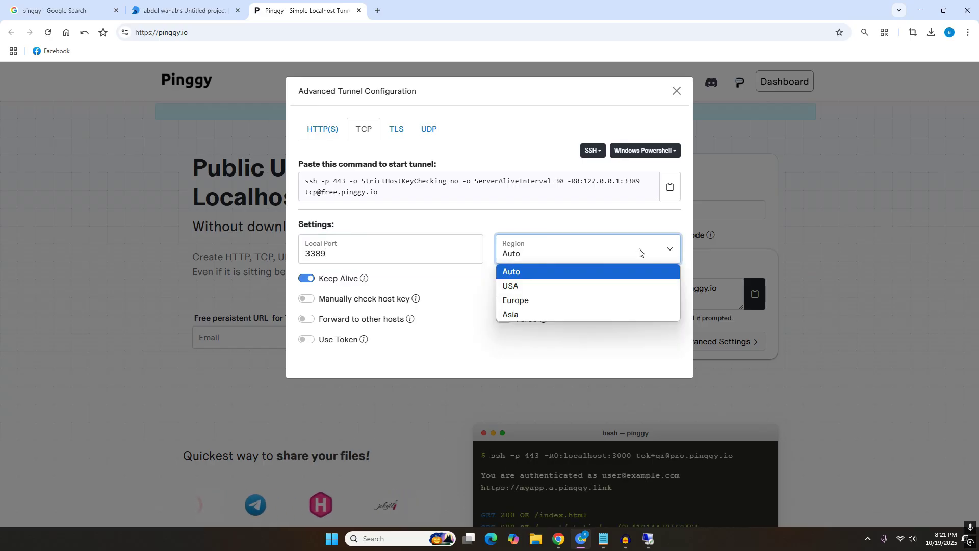
pyautogui.click(540, 315)
pyautogui.moveTo(544, 318)
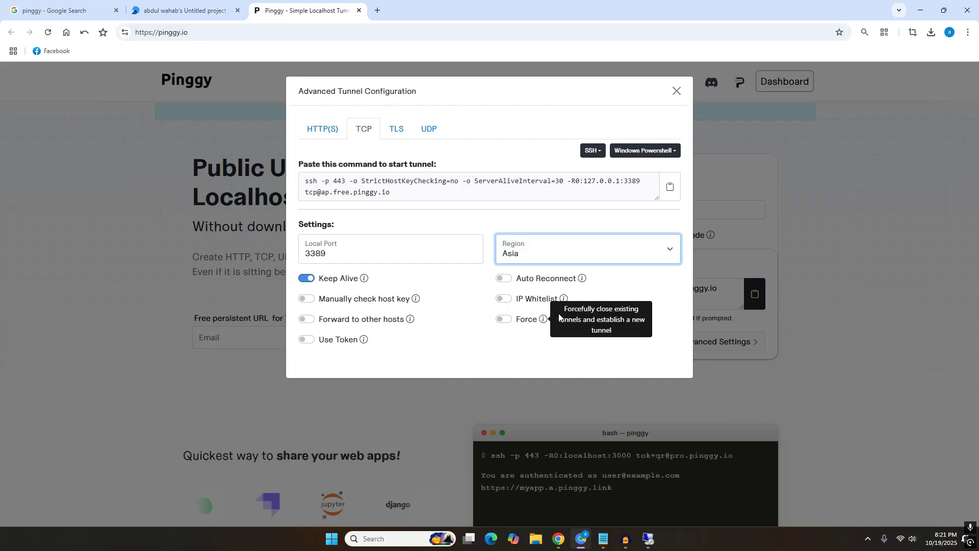
# - Copy the generated SSH command for the TCP tunnel and run it in the Deepnote terminal
pyautogui.tripleClick(404, 190)
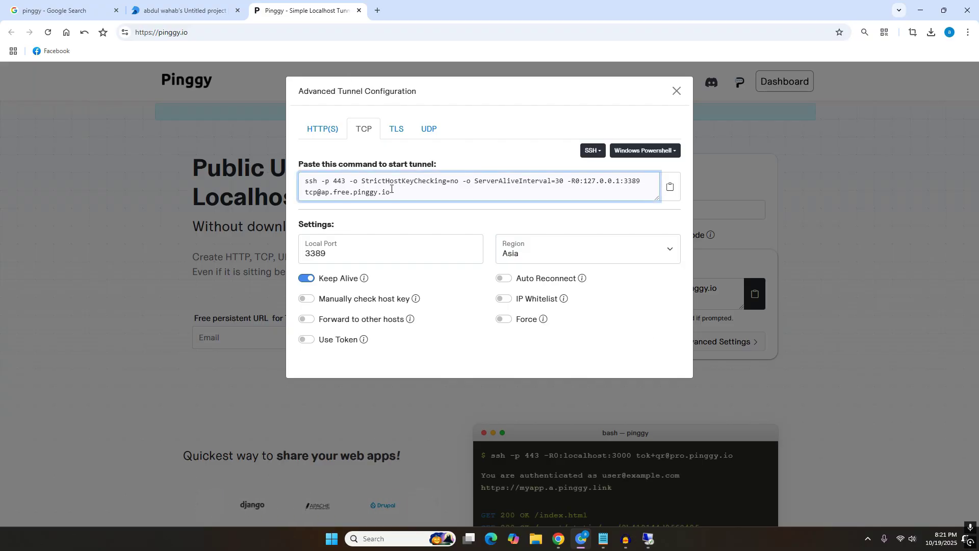
pyautogui.tripleClick(339, 192)
pyautogui.rightClick(356, 192)
pyautogui.click(390, 204)
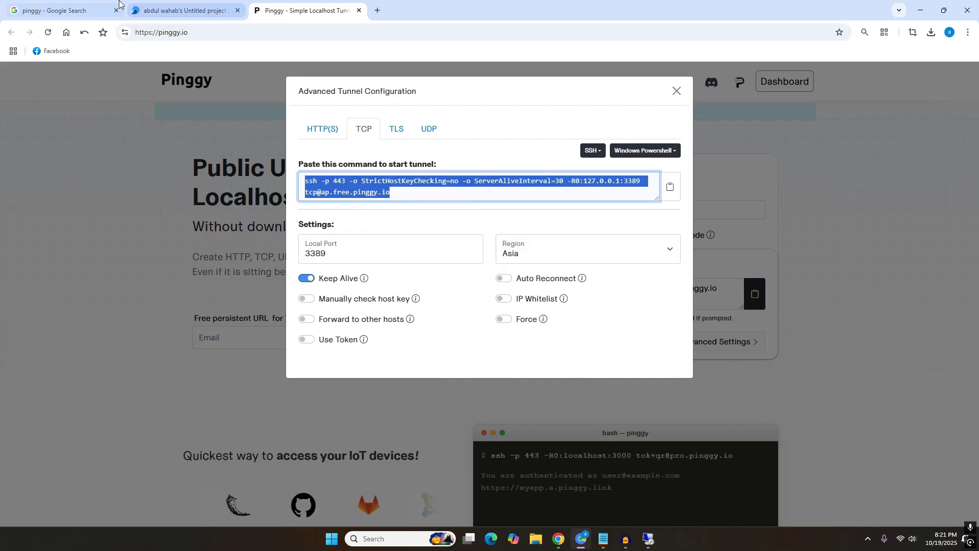
pyautogui.click(184, 9)
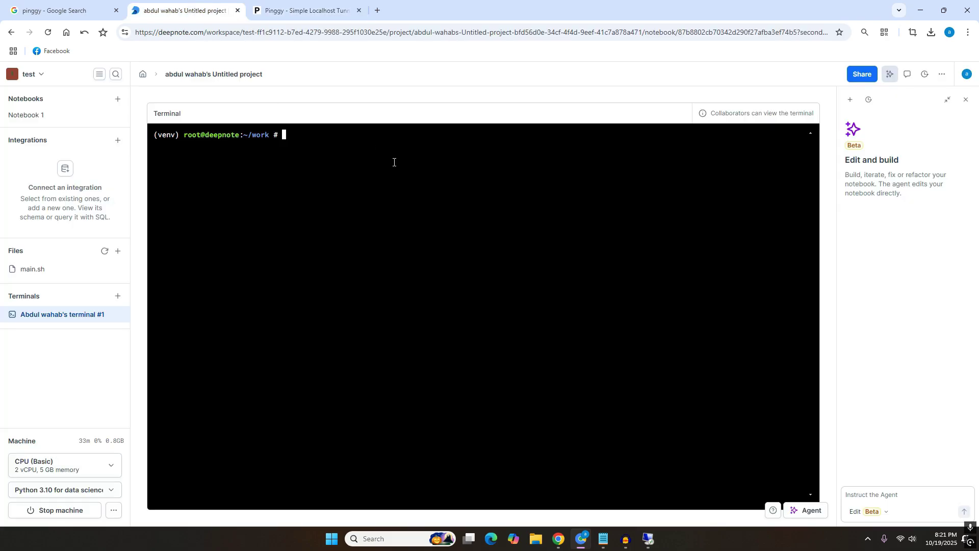
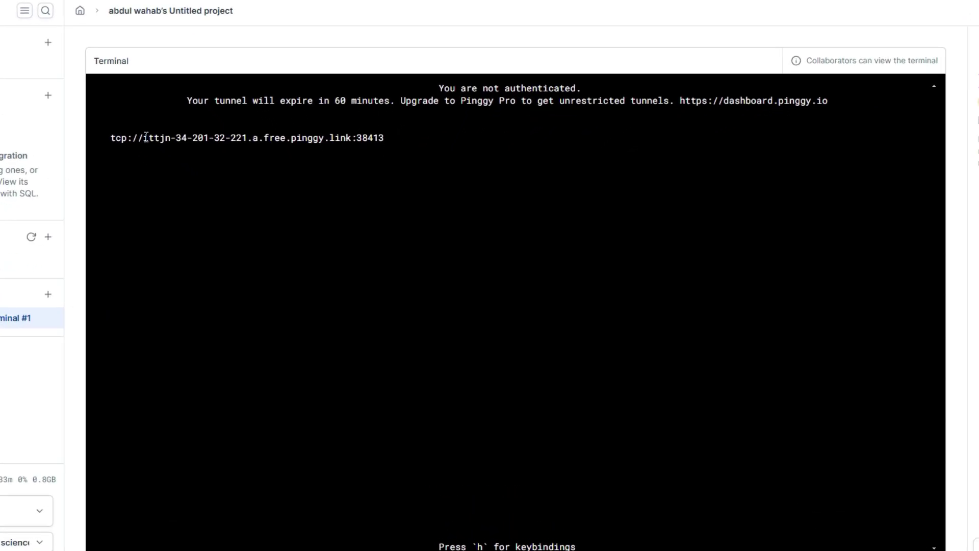
# - Copy the tunnel's host address and port from the terminal output, leaving out the tcp:// prefix
pyautogui.moveTo(192, 174); pyautogui.dragTo(294, 176)
pyautogui.moveTo(241, 85); pyautogui.dragTo(291, 86)
pyautogui.rightClick(291, 86)
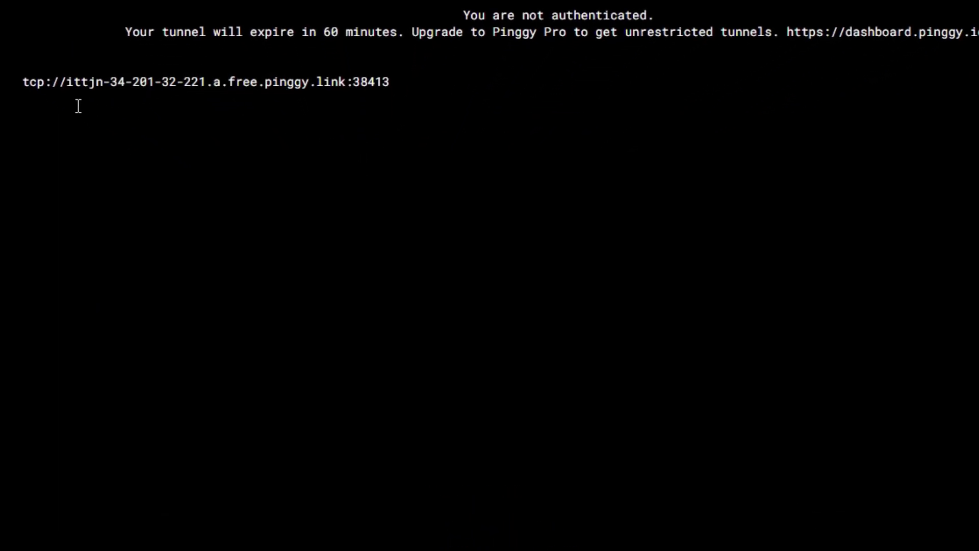
pyautogui.moveTo(67, 81); pyautogui.dragTo(388, 82)
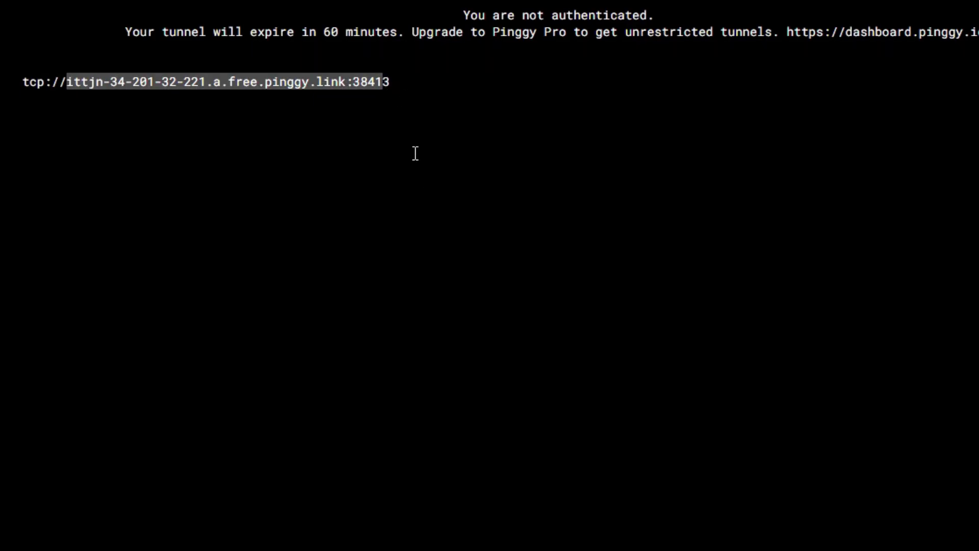
pyautogui.rightClick(304, 80)
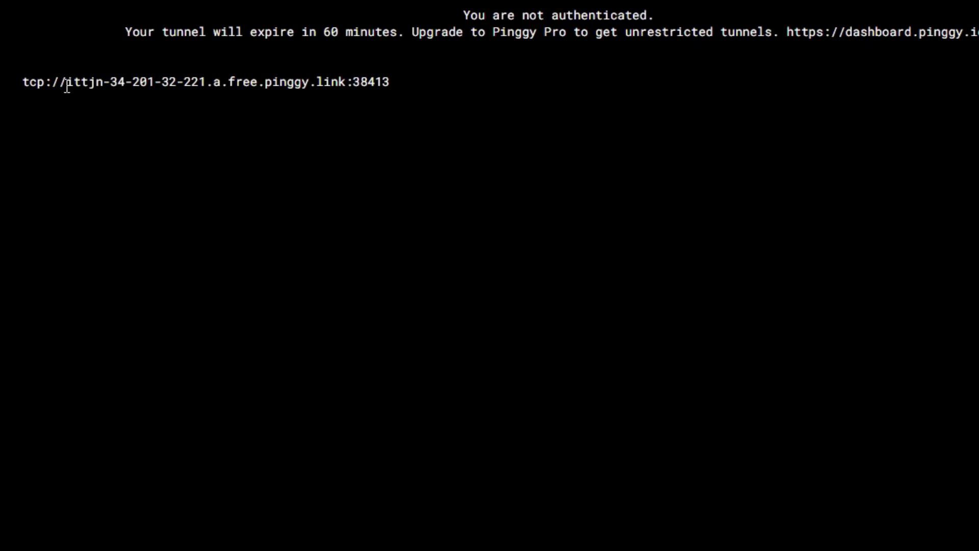
pyautogui.moveTo(67, 87); pyautogui.dragTo(111, 88)
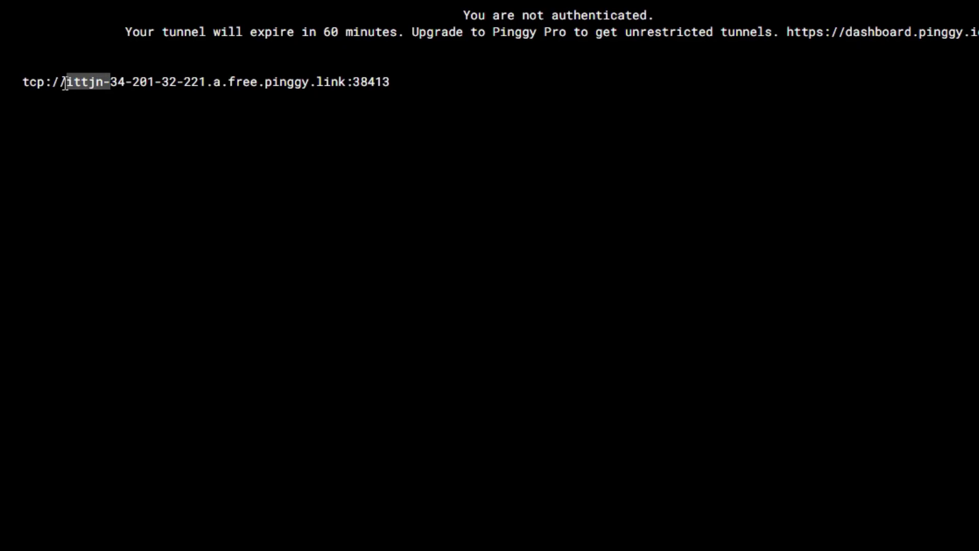
pyautogui.click(68, 84)
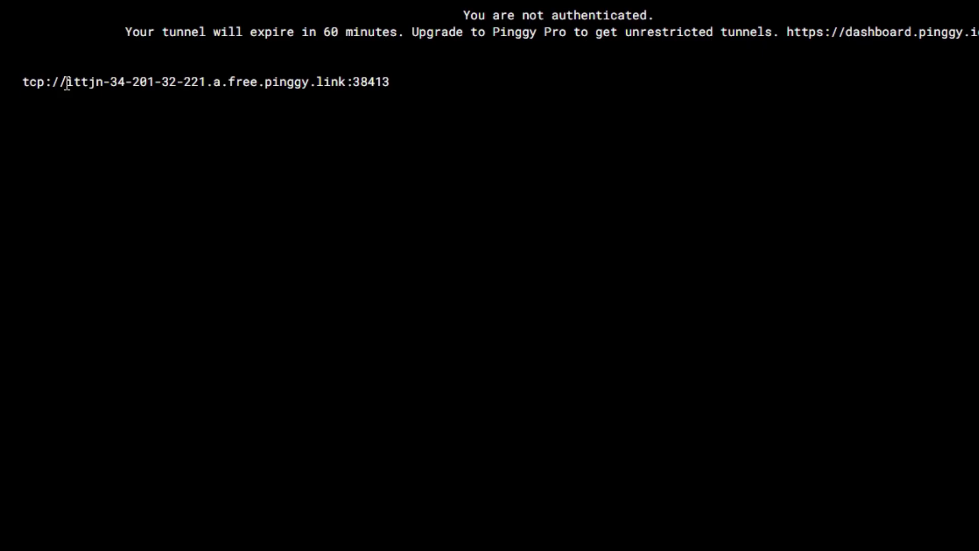
pyautogui.moveTo(67, 84); pyautogui.dragTo(390, 90)
pyautogui.rightClick(314, 86)
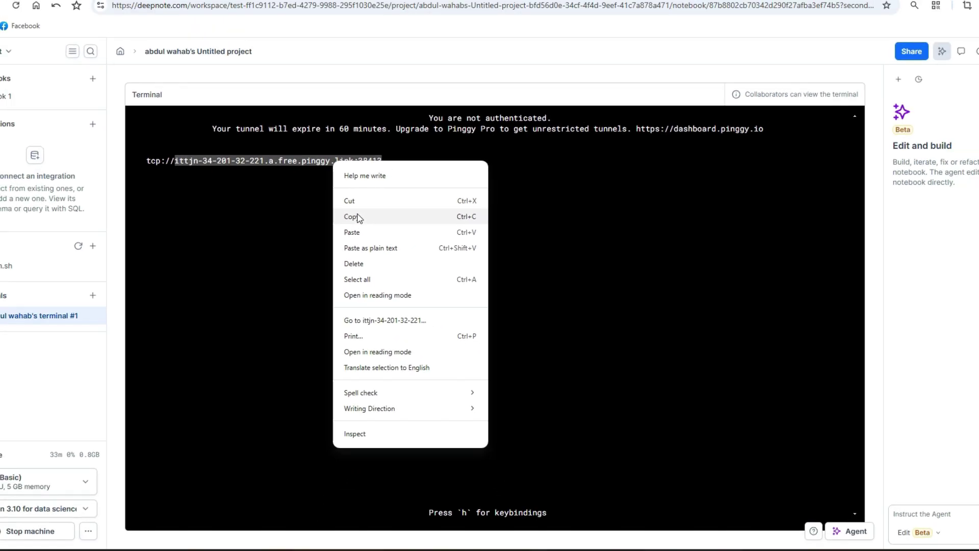
pyautogui.click(352, 170)
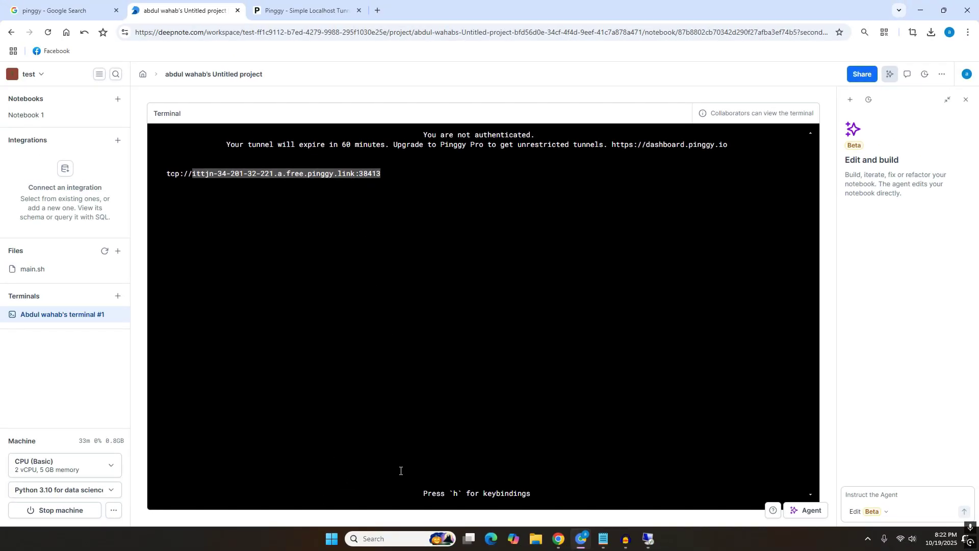
# - Open Remote Desktop Connection, enter ittjn-34-201-32-221.a.free.pinggy.link:38413 as the computer and start the connection
pyautogui.click(386, 536)
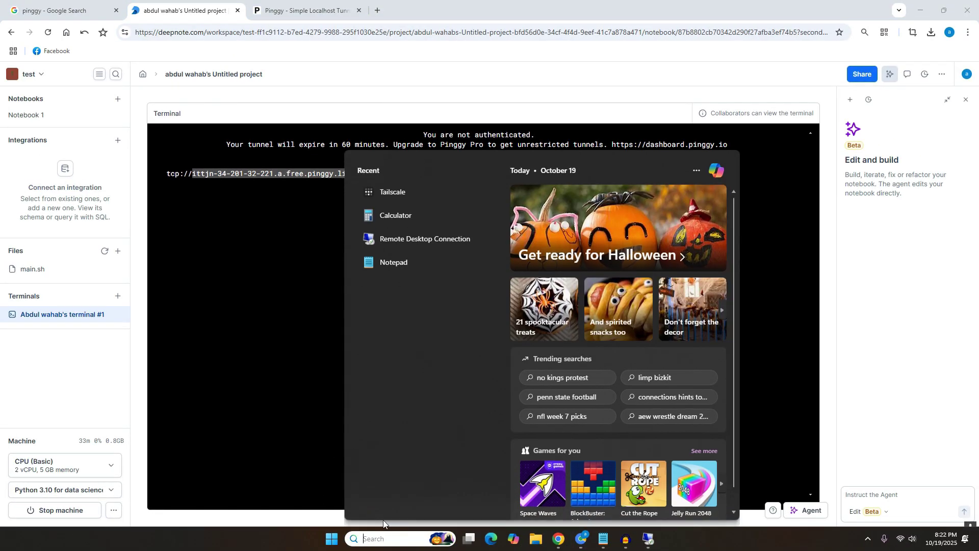
pyautogui.click(397, 245)
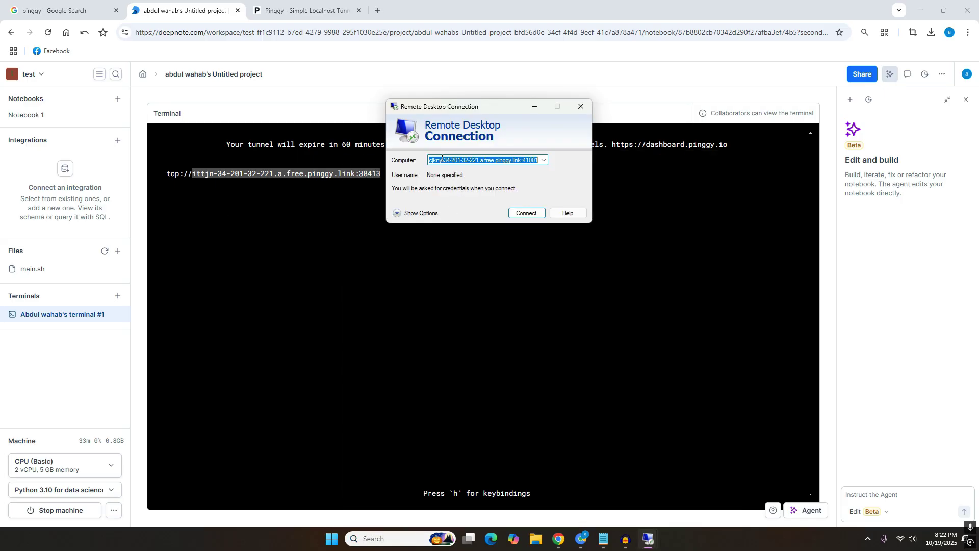
pyautogui.hotkey('ctrl', 'v')
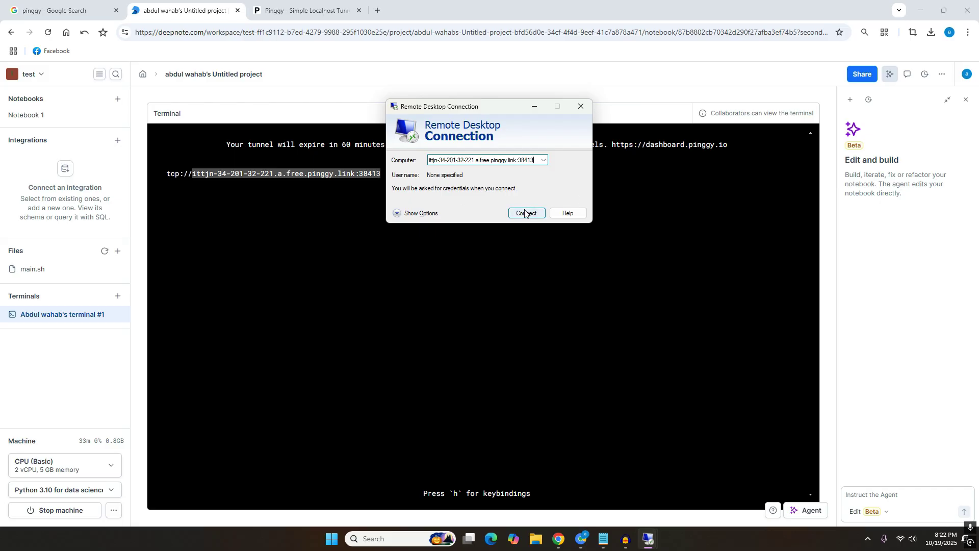
pyautogui.click(526, 213)
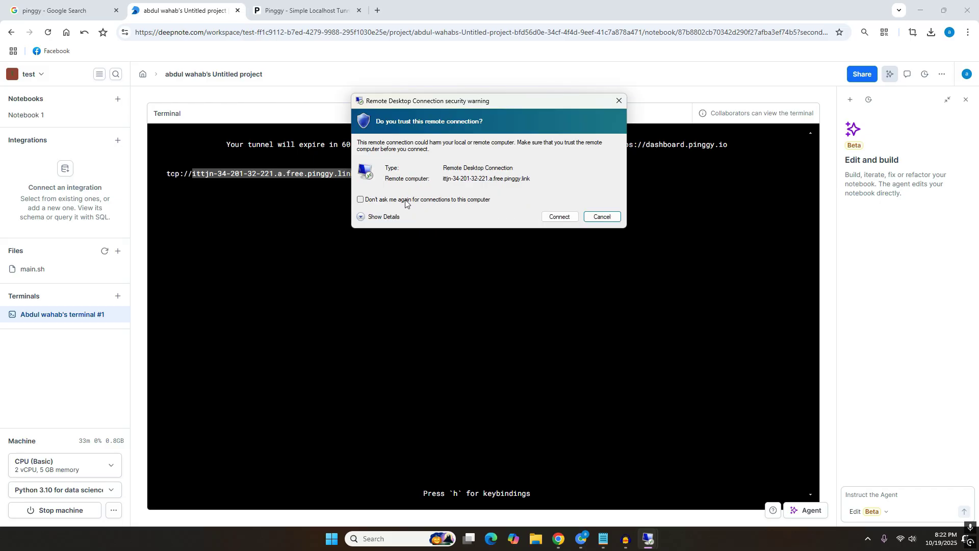
# - Accept both Remote Desktop security warnings, opting not to be asked again for connections to this computer
pyautogui.click(406, 202)
pyautogui.click(557, 219)
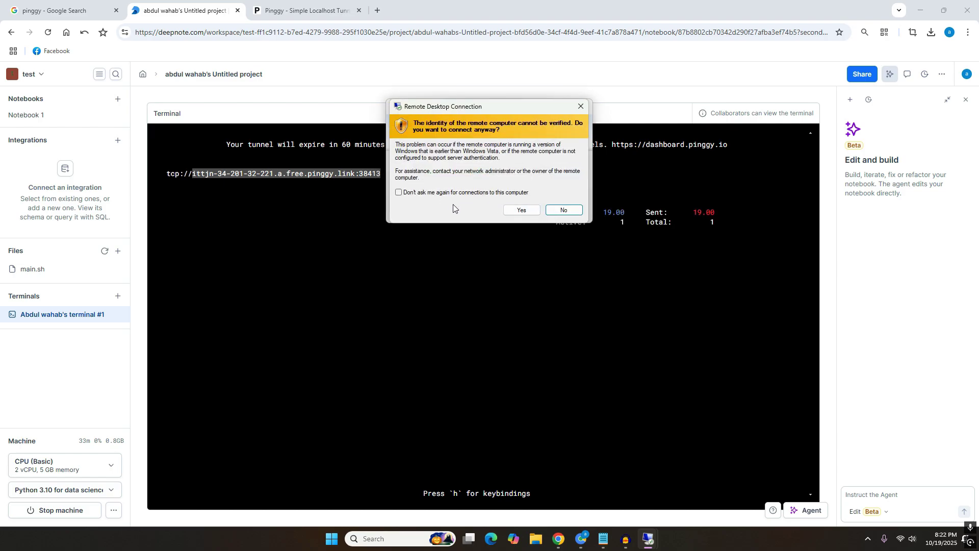
pyautogui.click(449, 193)
pyautogui.click(533, 211)
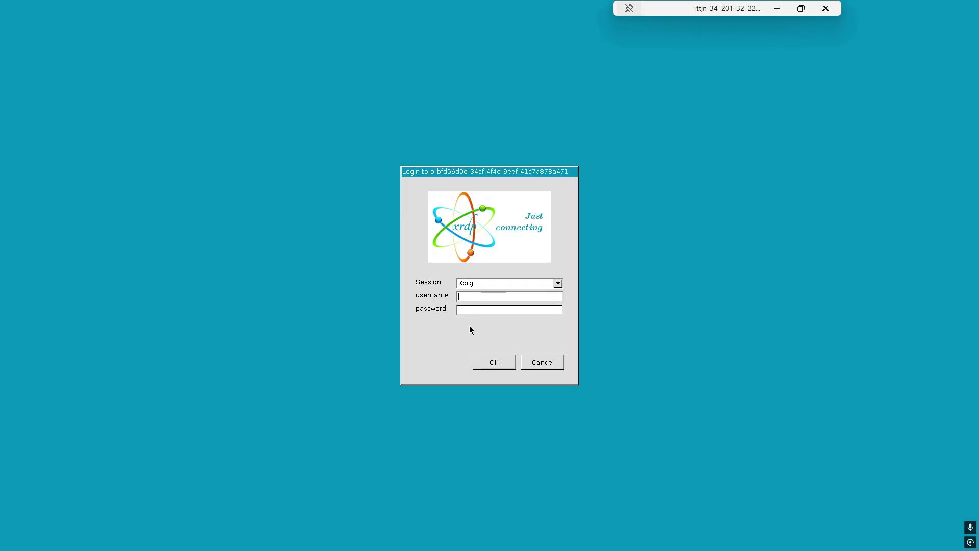
# - Log in to the Xorg session as root with the account password and dismiss the session error dialog
pyautogui.write('root')
pyautogui.click(470, 298)
pyautogui.press('BackSpace')
pyautogui.press('BackSpace')
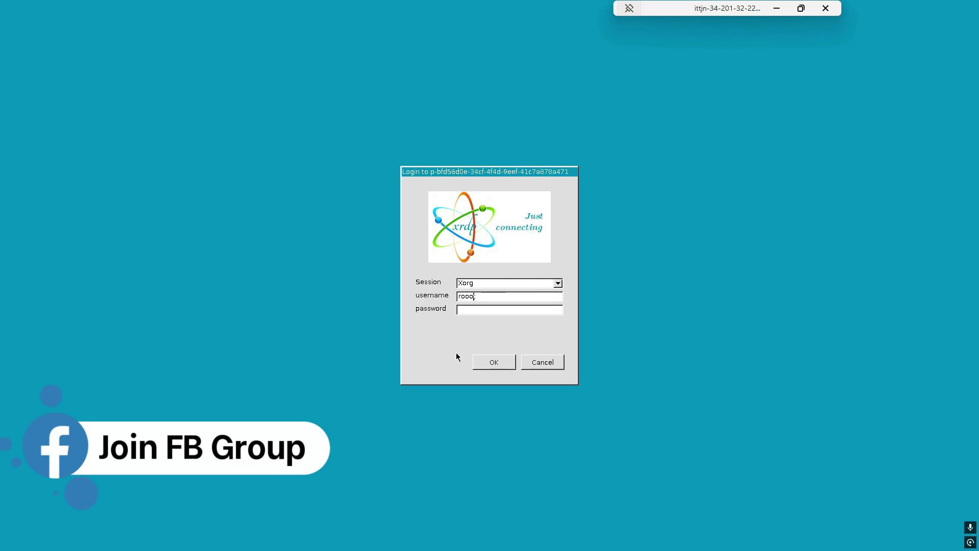
pyautogui.write('t')
pyautogui.press('Tab')
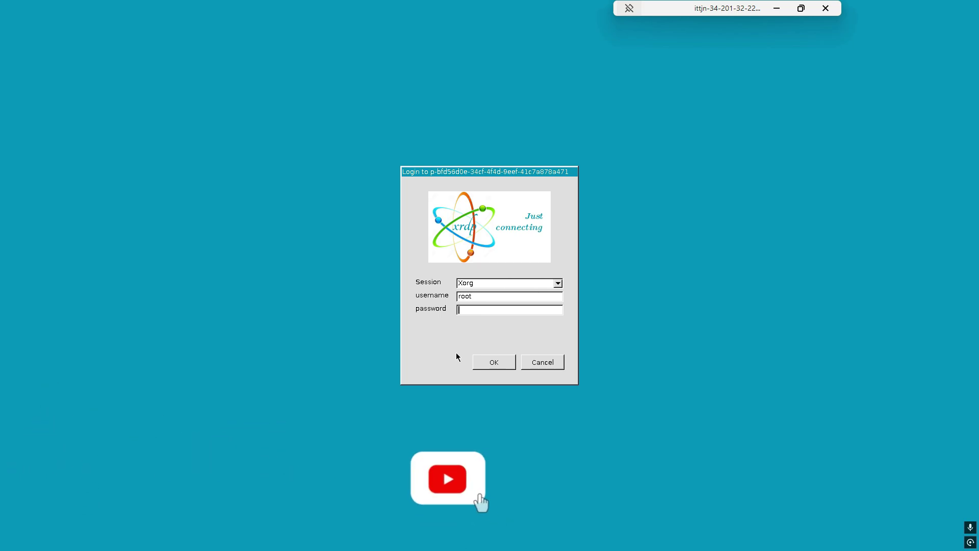
pyautogui.write('***')
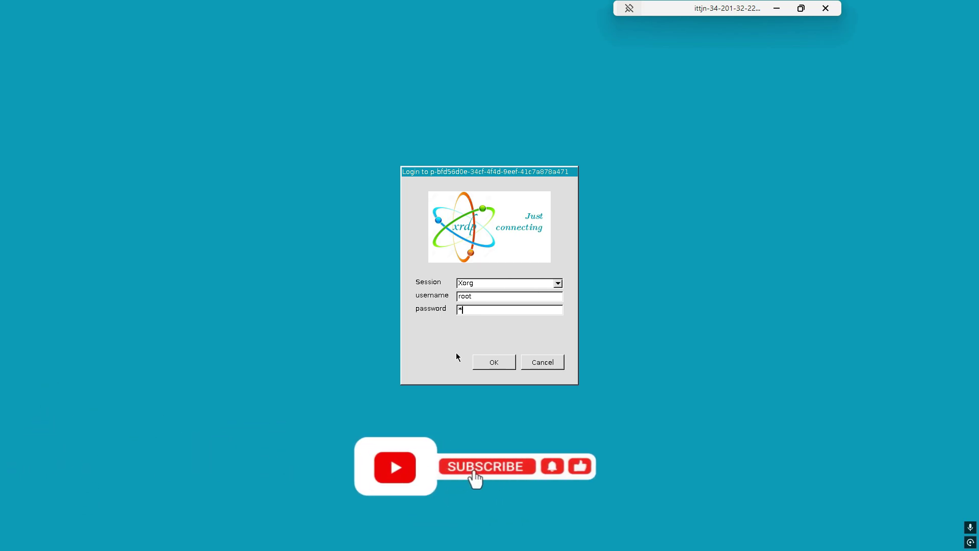
pyautogui.write('*')
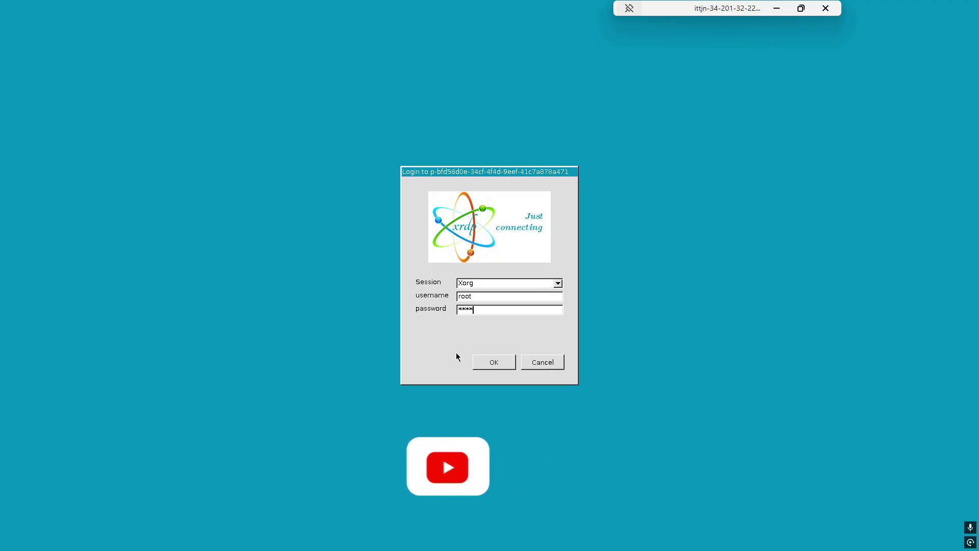
pyautogui.press('Return')
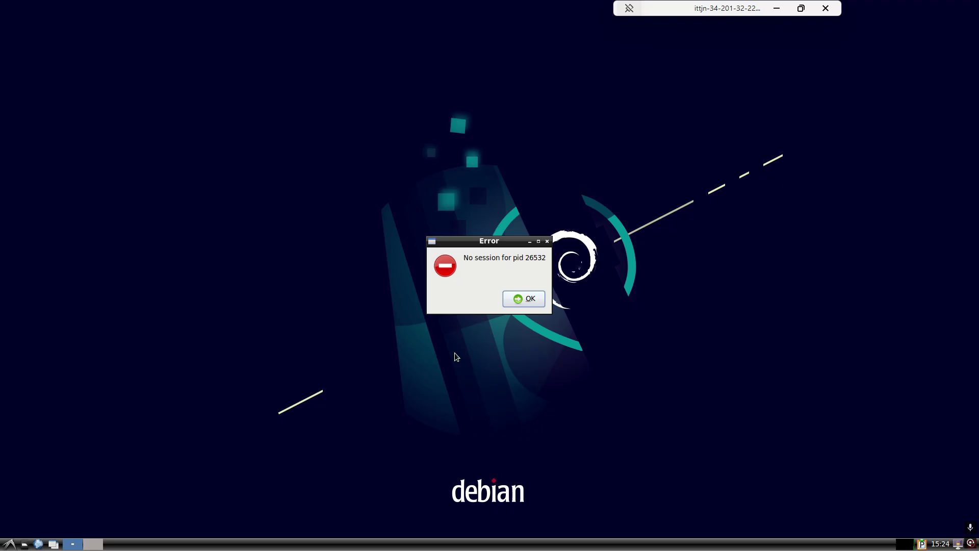
pyautogui.click(528, 303)
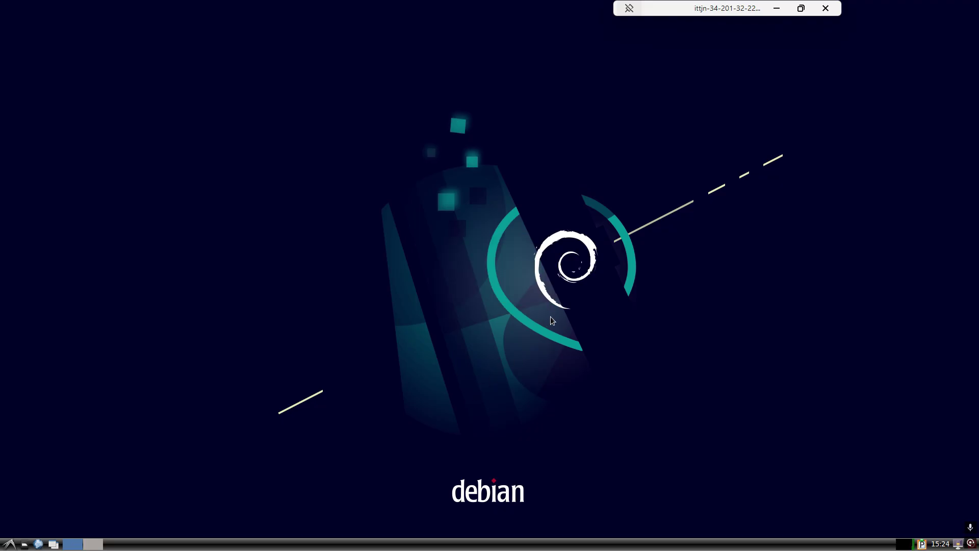
# - Open the remote desktop's file manager to check the available storage space, and close it
pyautogui.rightClick(264, 121)
pyautogui.click(272, 228)
pyautogui.click(26, 544)
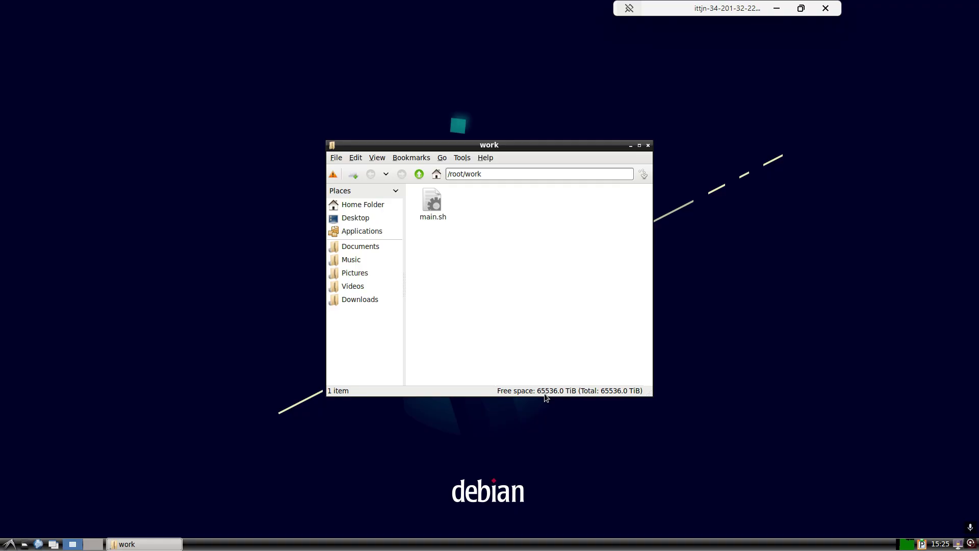
pyautogui.click(648, 146)
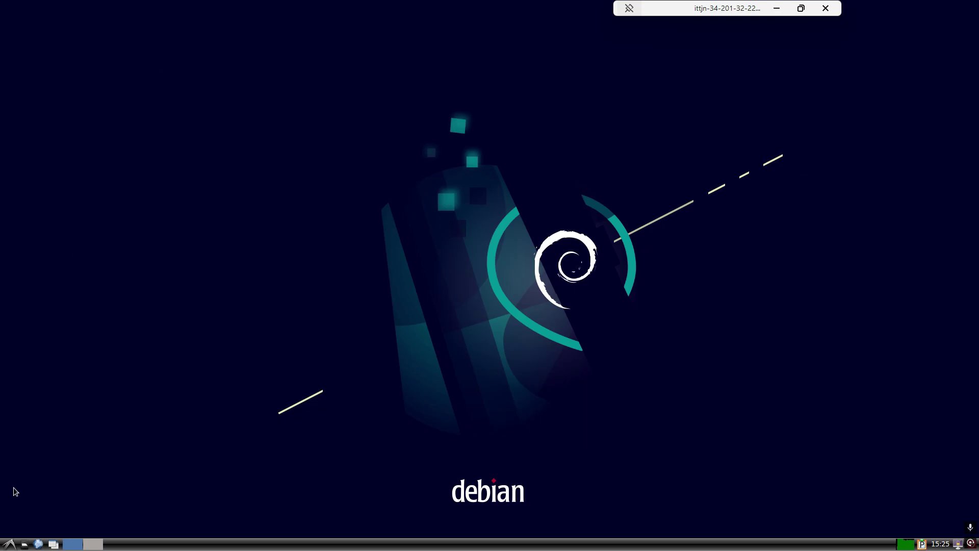
# - Launch Firefox ESR on the remote desktop and maximize its window
pyautogui.click(10, 542)
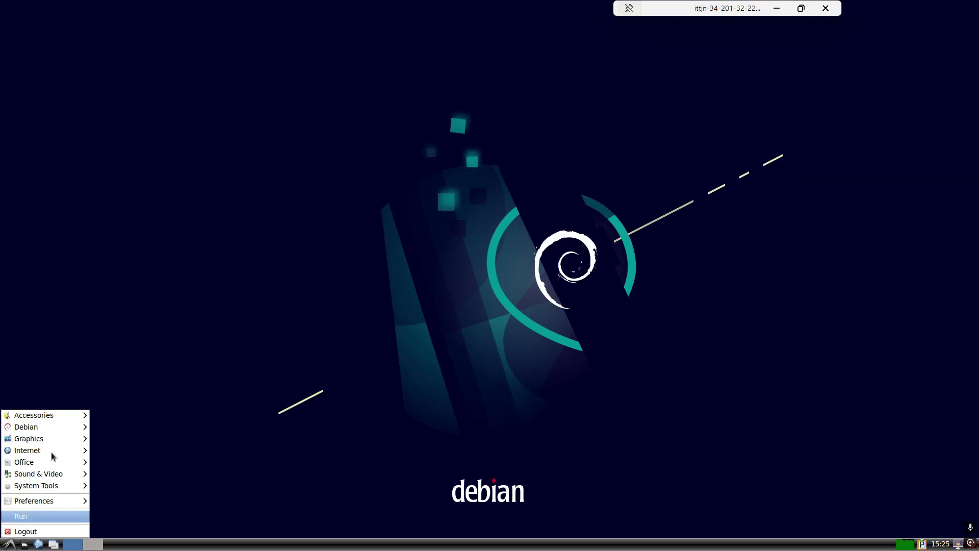
pyautogui.moveTo(70, 454)
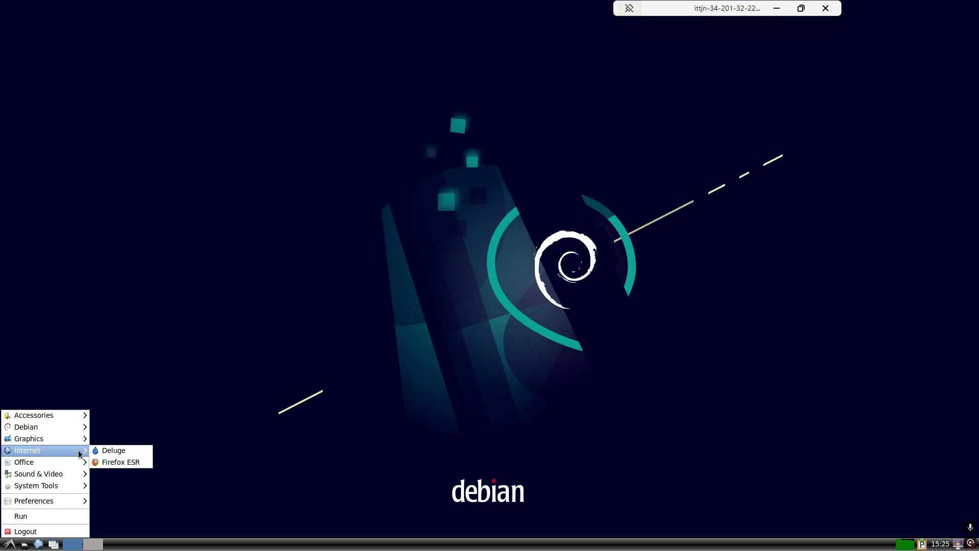
pyautogui.click(115, 462)
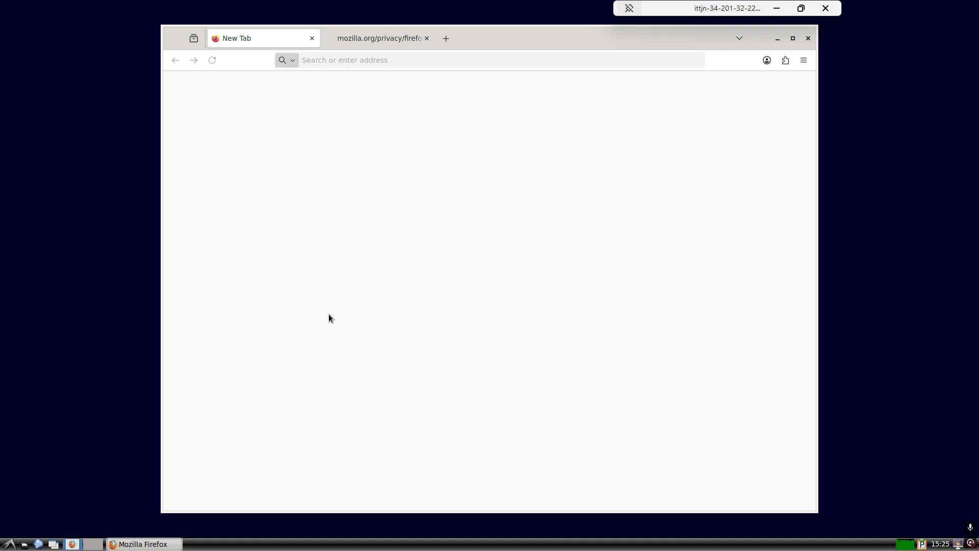
pyautogui.click(793, 38)
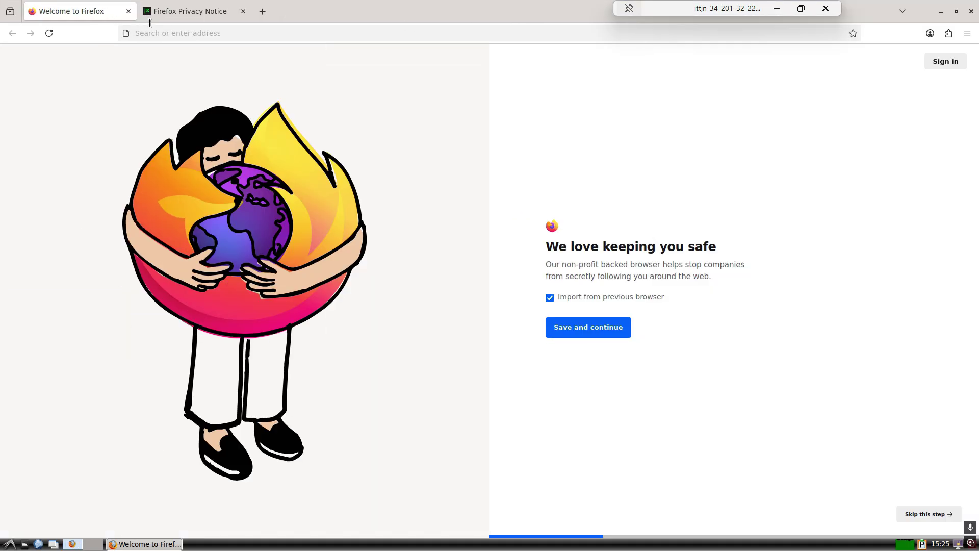
# - Open a new browser tab and close the Welcome to Firefox and Firefox Privacy Notice tabs
pyautogui.click(263, 11)
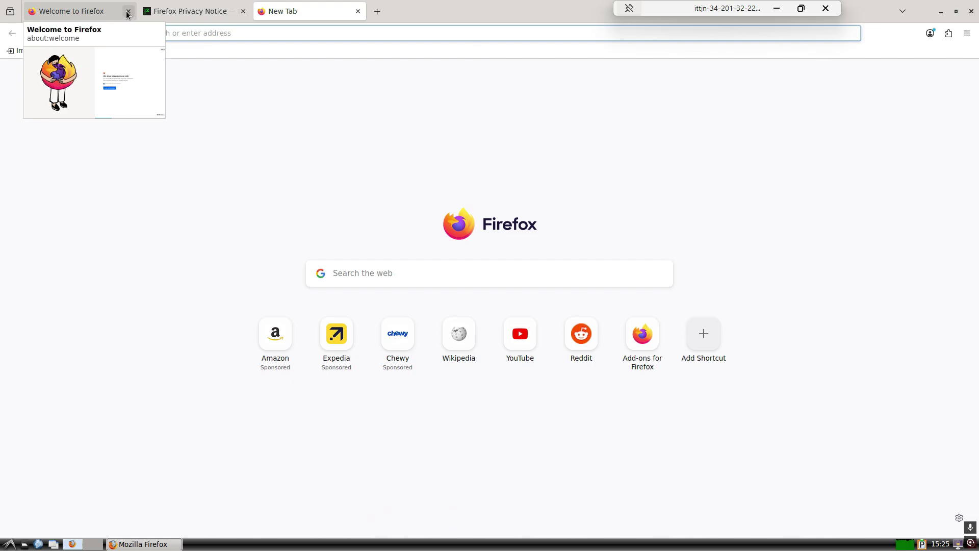
pyautogui.click(128, 11)
pyautogui.click(128, 11)
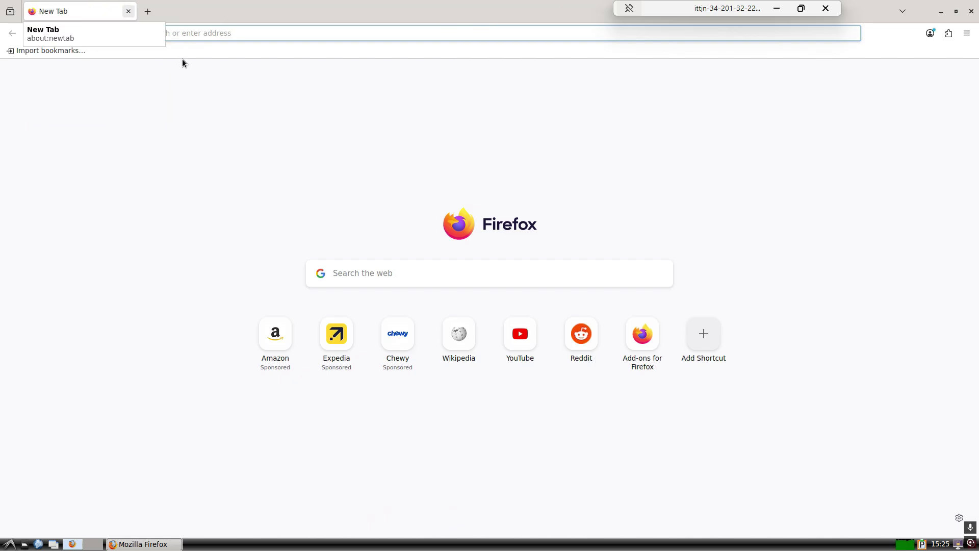
# - Search the web for "my ip address loction"
pyautogui.hotkey('ctrl', 'l')
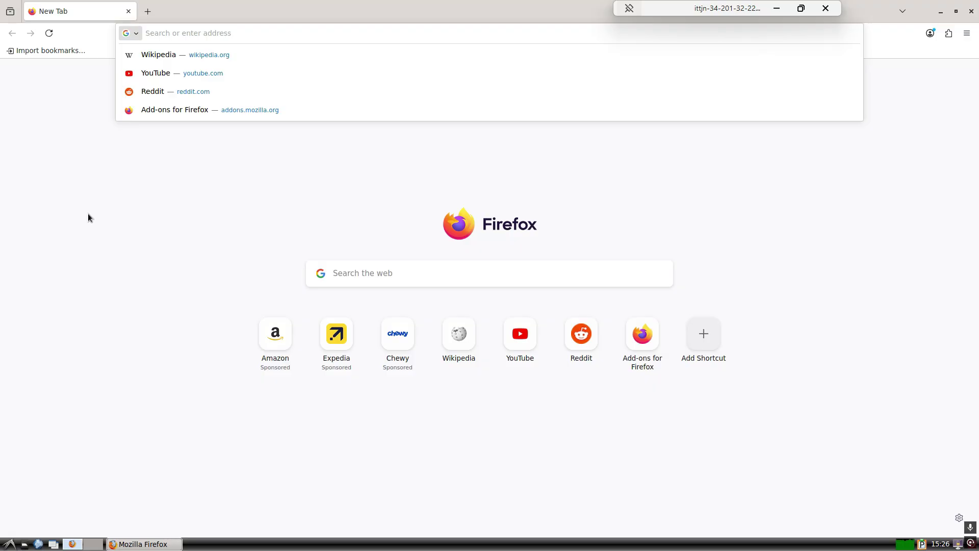
pyautogui.write('my')
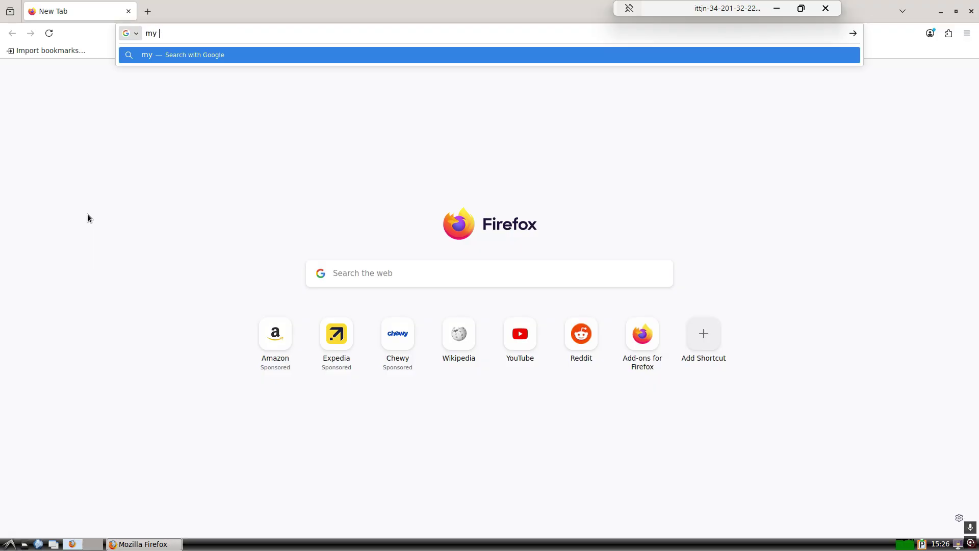
pyautogui.write('ip address loction')
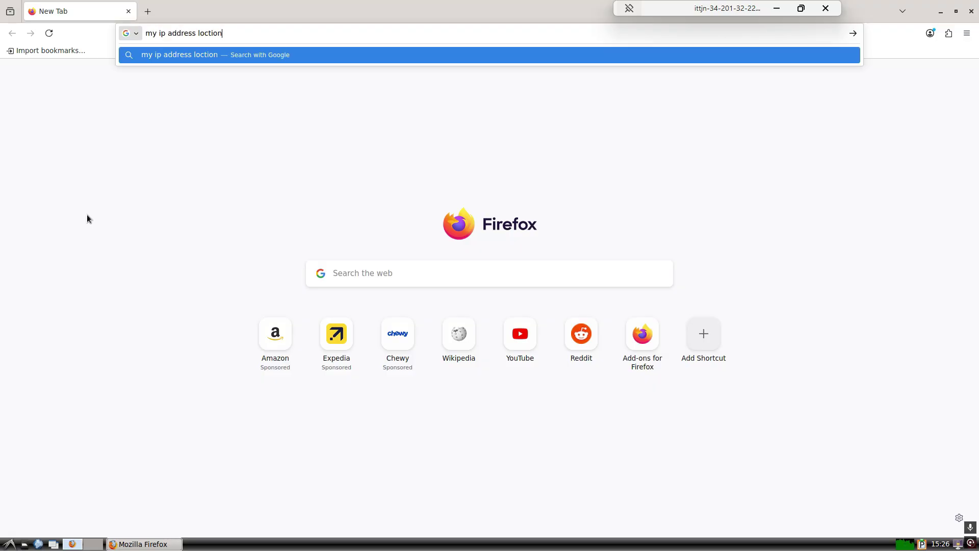
pyautogui.press('Return')
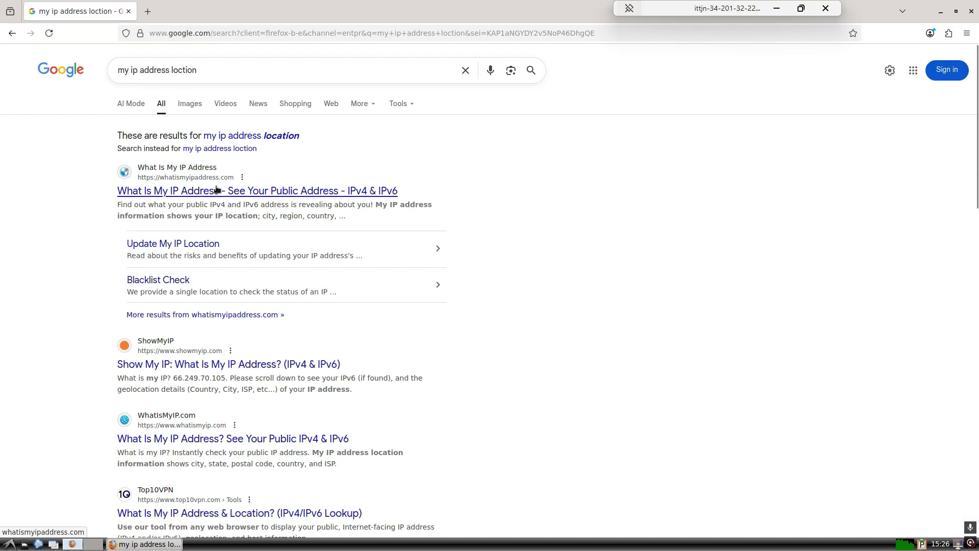
# - Open the whatismyipaddress.com result in a new tab, check the IP's region and country, and close the tab
pyautogui.moveTo(217, 189)
pyautogui.mouseDown()
pyautogui.moveTo(253, 7)
pyautogui.moveTo(263, 10)
pyautogui.mouseUp()
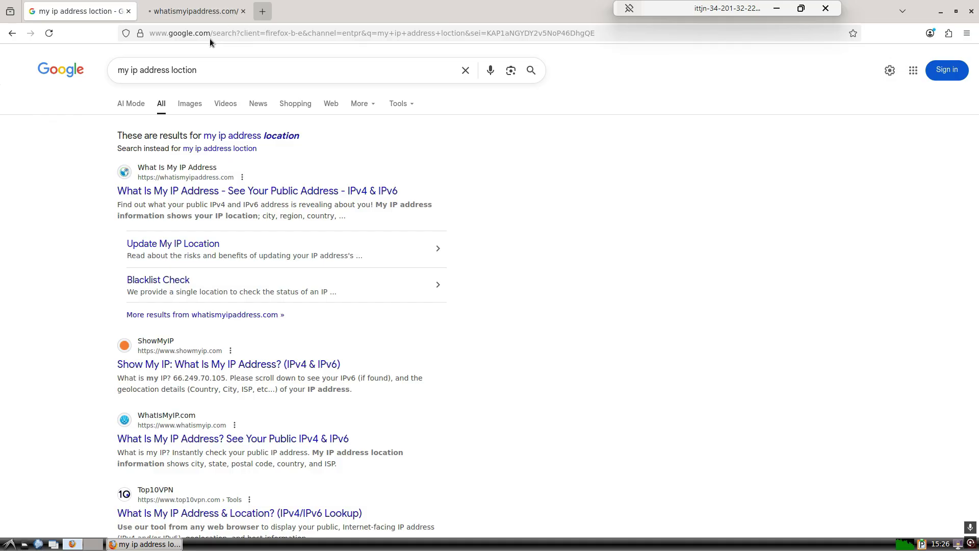
pyautogui.click(186, 16)
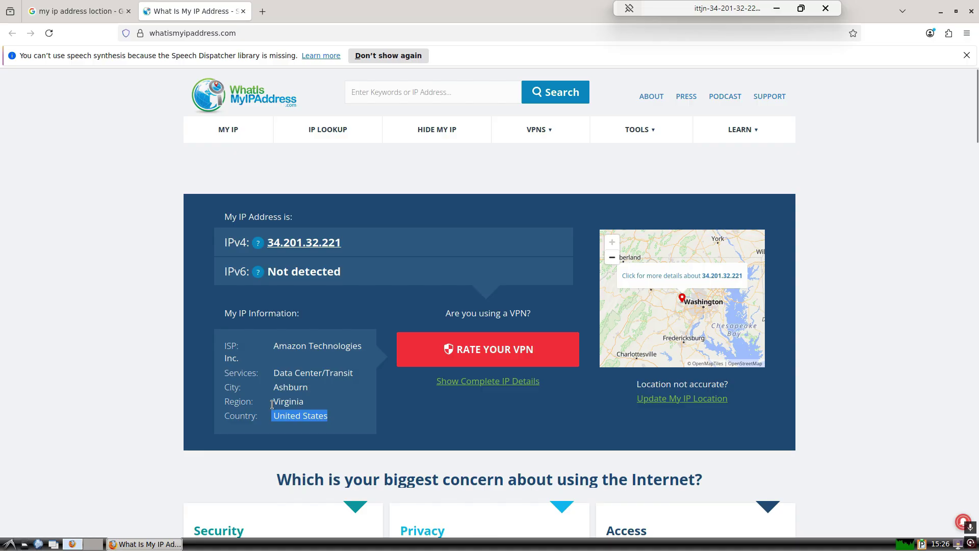
pyautogui.moveTo(274, 401); pyautogui.dragTo(325, 442)
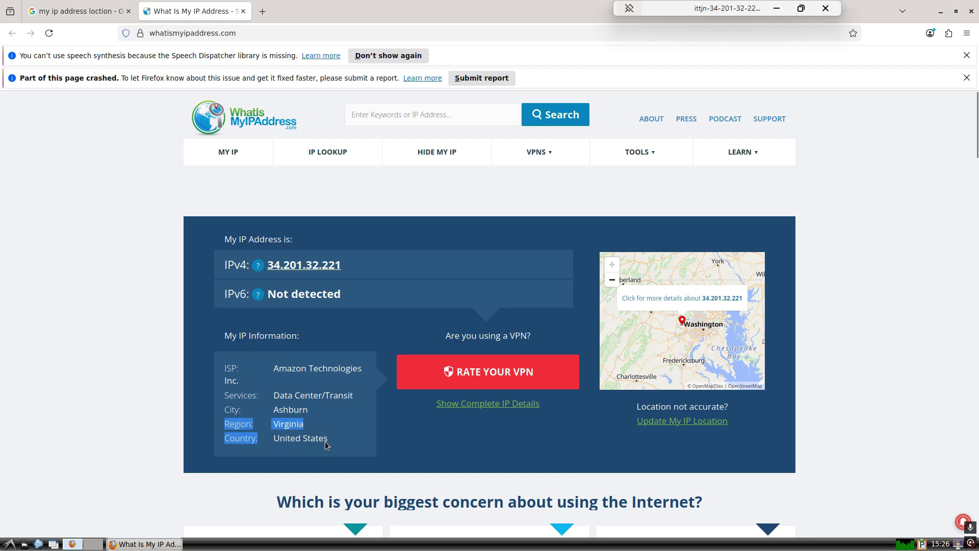
pyautogui.click(243, 12)
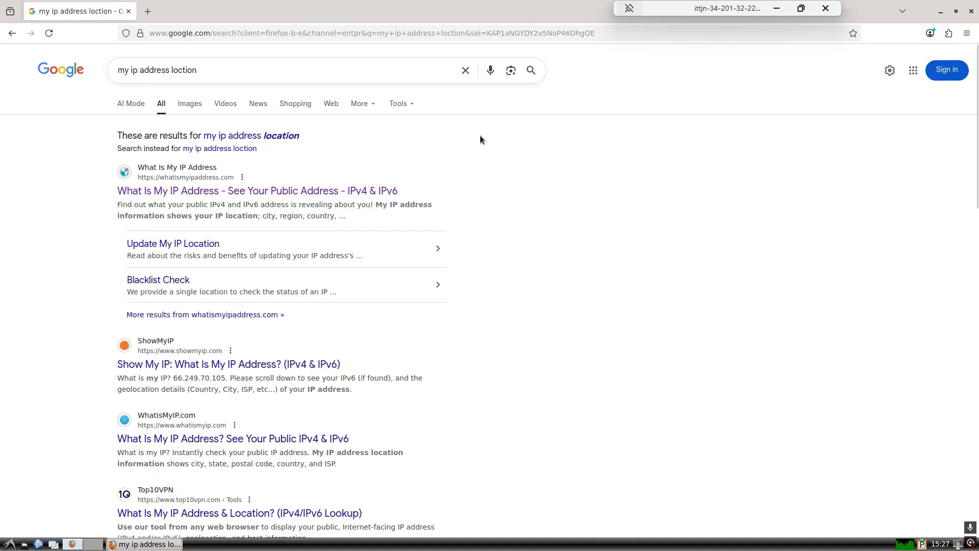
# - Search Google for "speed test" and open the Speedtest by Ookla result in a new tab
pyautogui.click(465, 69)
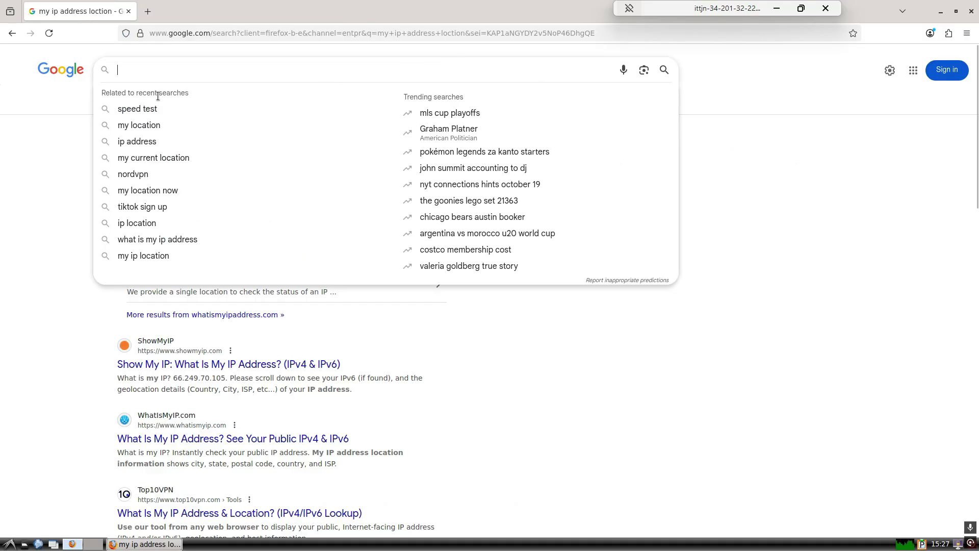
pyautogui.click(137, 108)
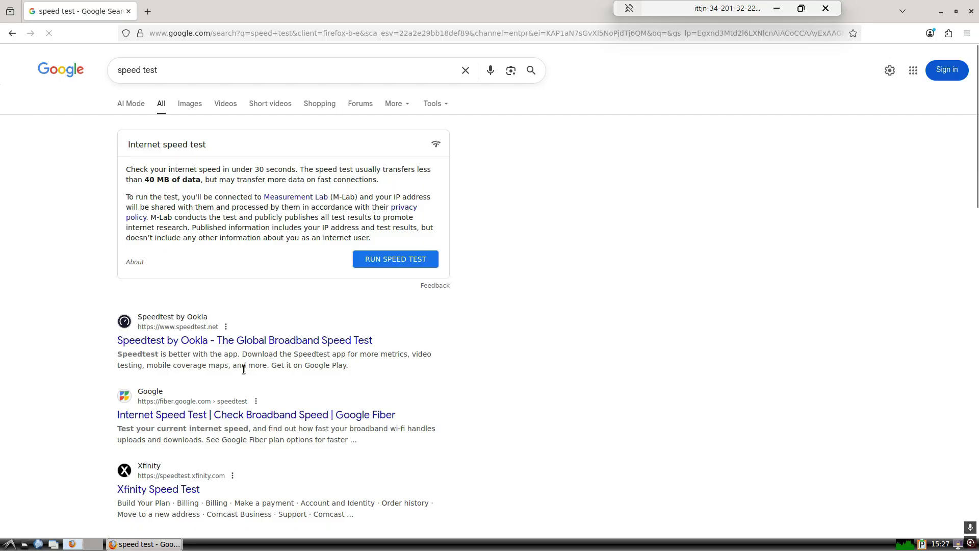
pyautogui.rightClick(263, 339)
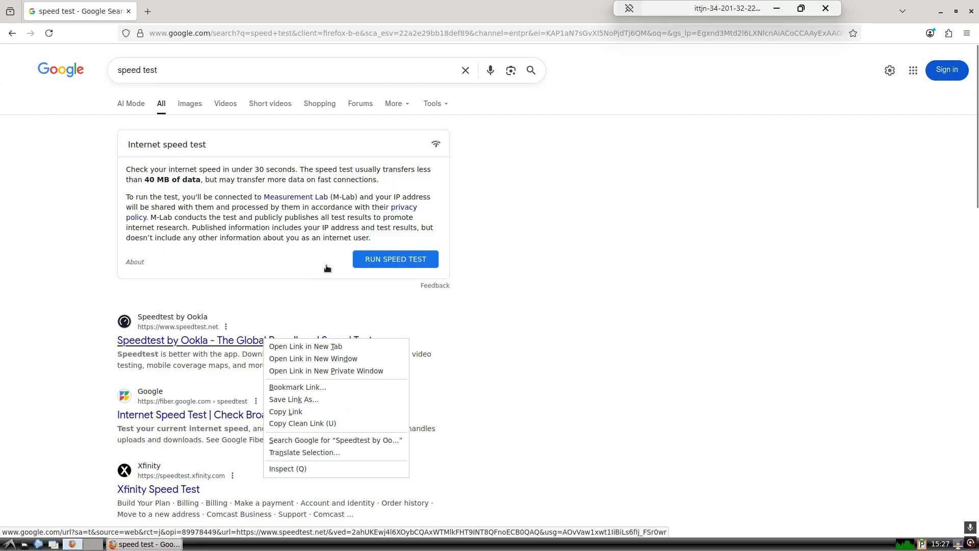
pyautogui.click(340, 346)
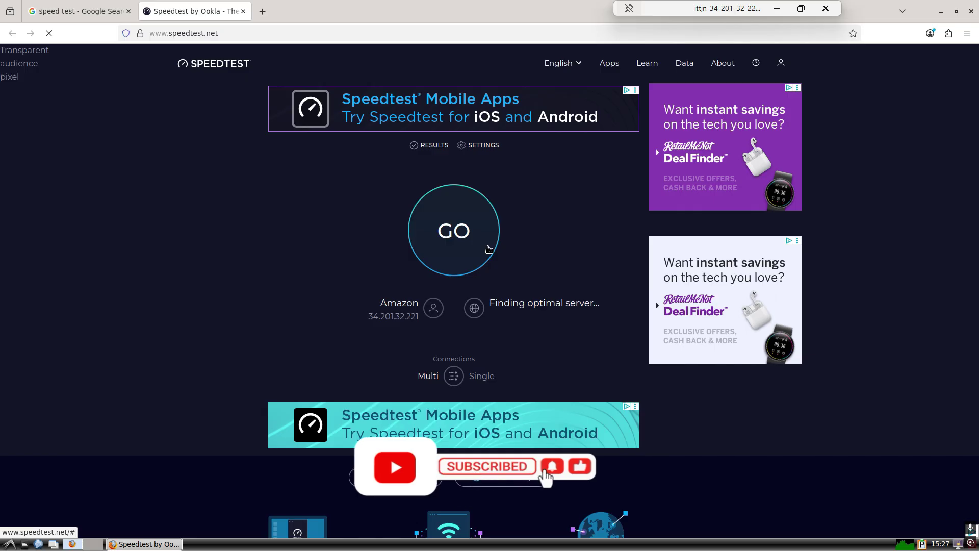
# - Run the Speedtest to measure the connection speed and dismiss the site's location access request
pyautogui.click(489, 249)
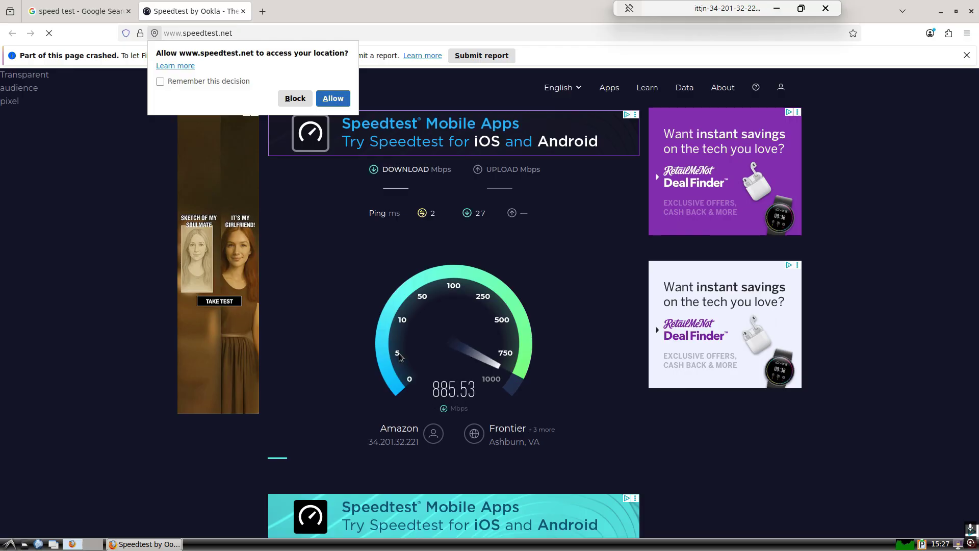
pyautogui.press('Escape')
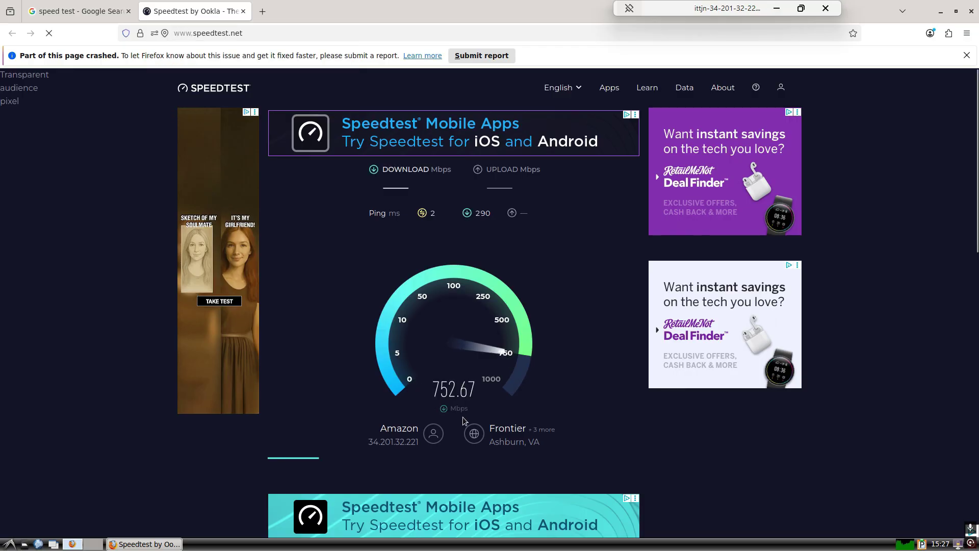